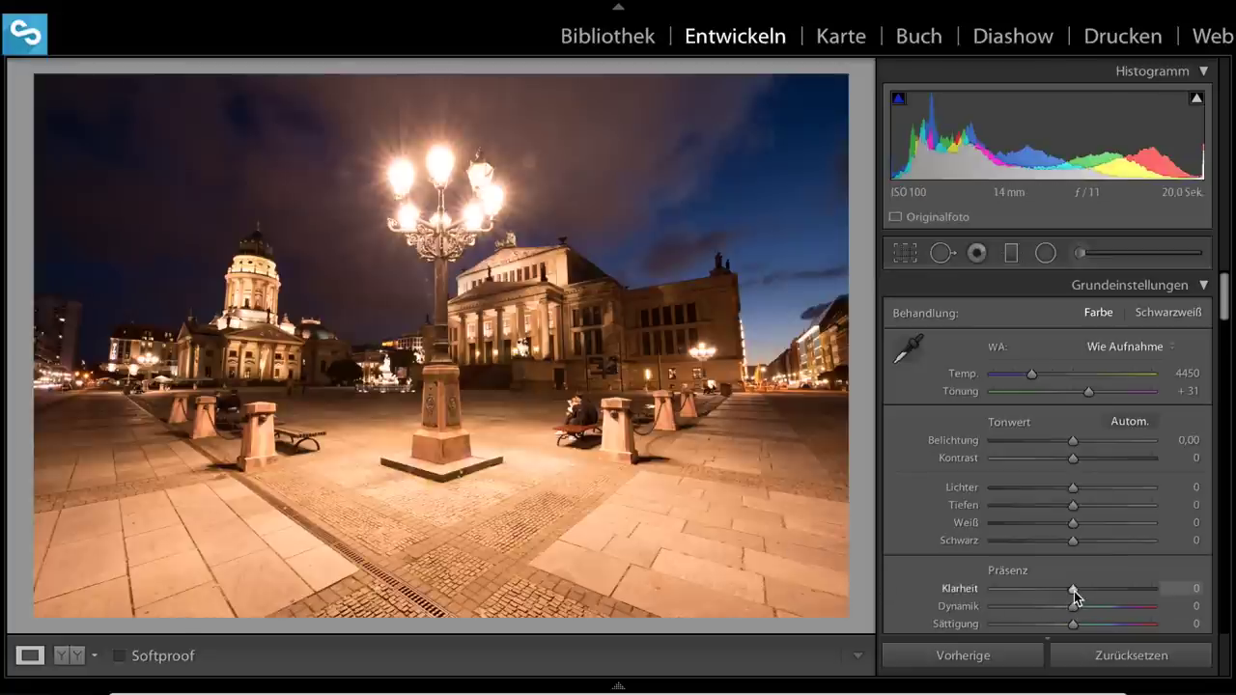
# Try maximum clarity and return it to zero, then open the shadows and set exposure to −0,25
pyautogui.moveTo(1074, 592); pyautogui.dragTo(1215, 596)
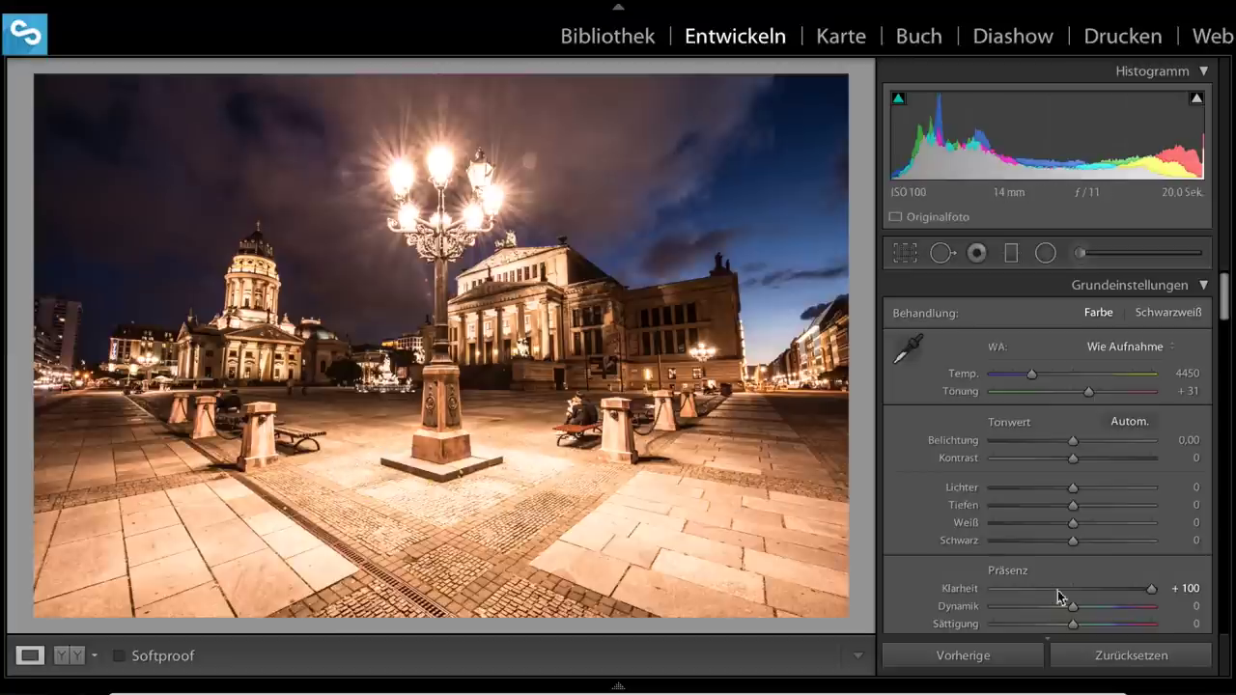
pyautogui.moveTo(1155, 591); pyautogui.dragTo(1073, 590)
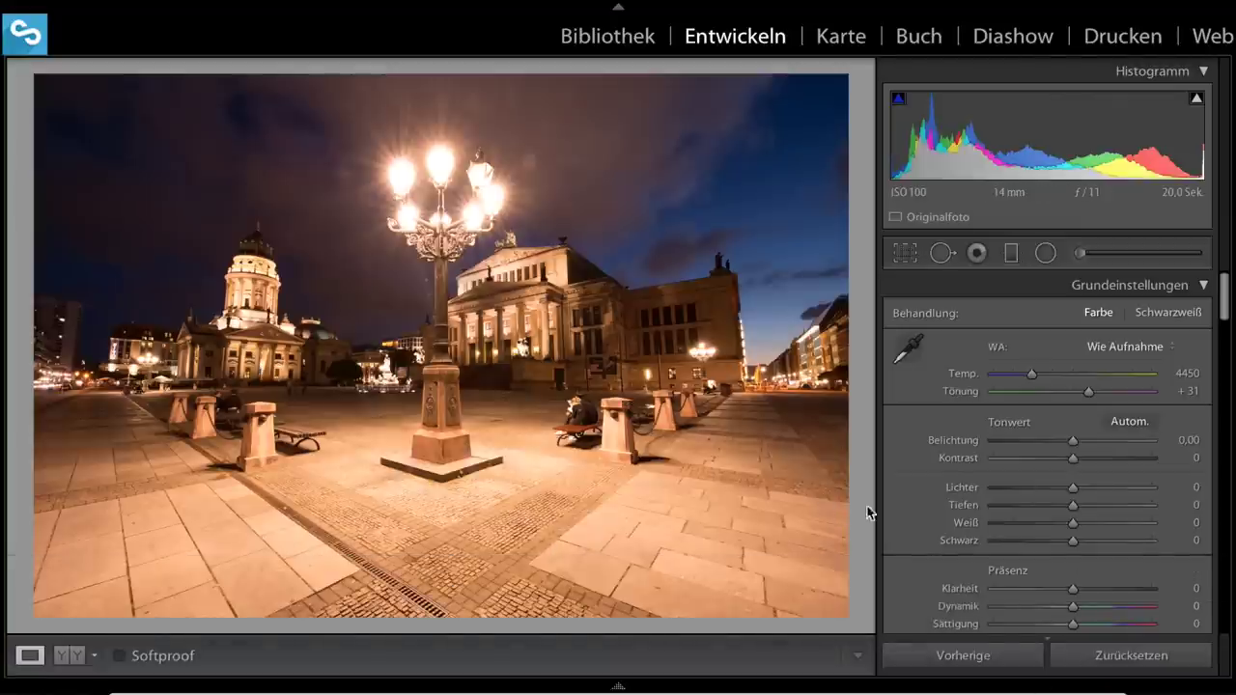
pyautogui.moveTo(1074, 507)
pyautogui.mouseDown()
pyautogui.moveTo(1137, 509)
pyautogui.moveTo(1008, 490)
pyautogui.mouseUp()
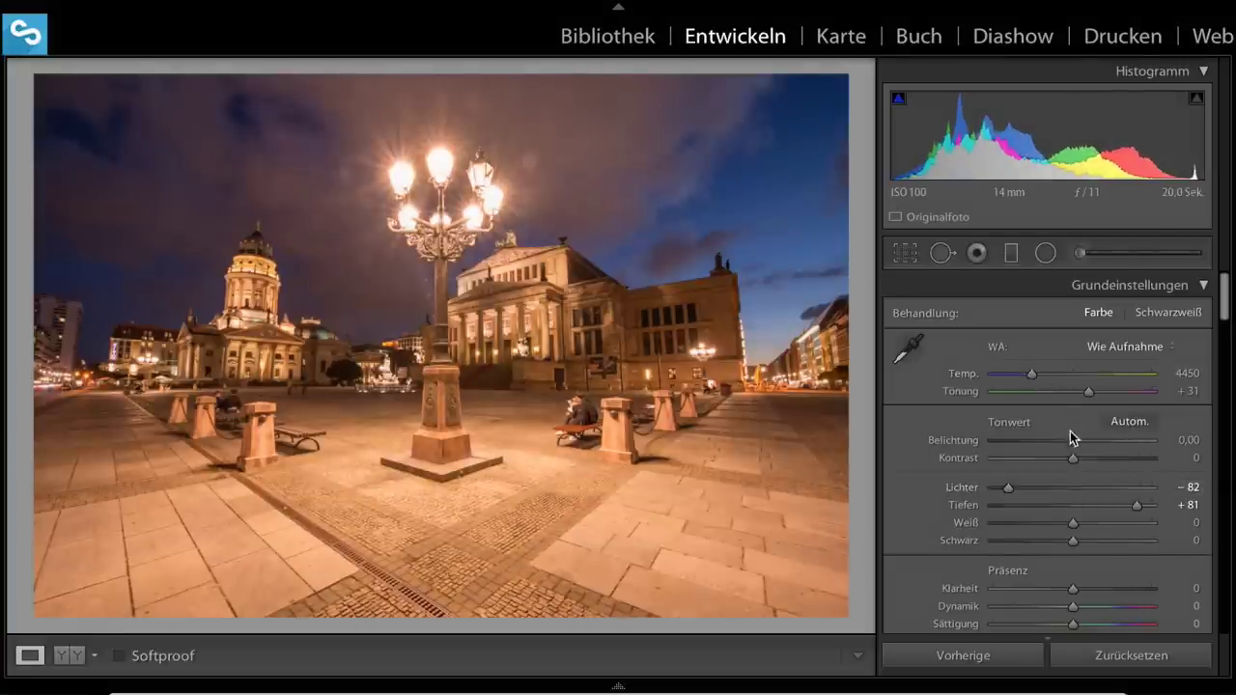
pyautogui.moveTo(1071, 441); pyautogui.dragTo(1066, 441)
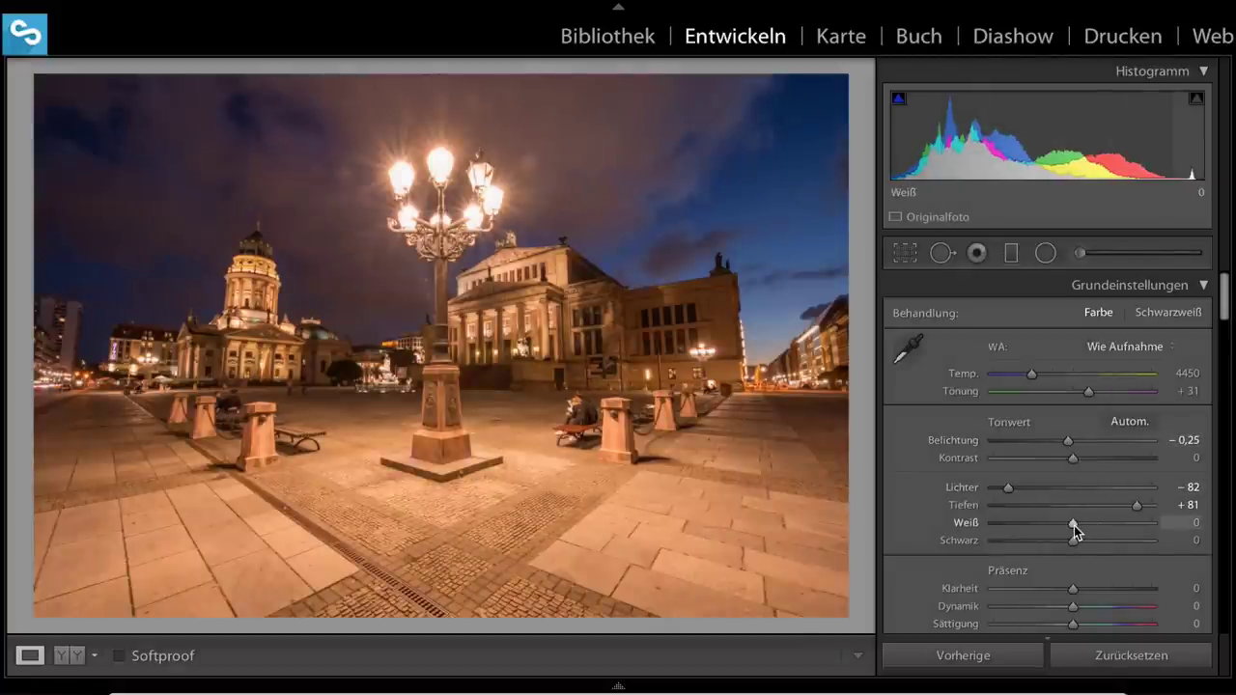
# Set whites +21 and blacks −22 while checking clipping, contrast +13, and cool the temperature
pyautogui.moveTo(1074, 525); pyautogui.dragTo(1088, 526)
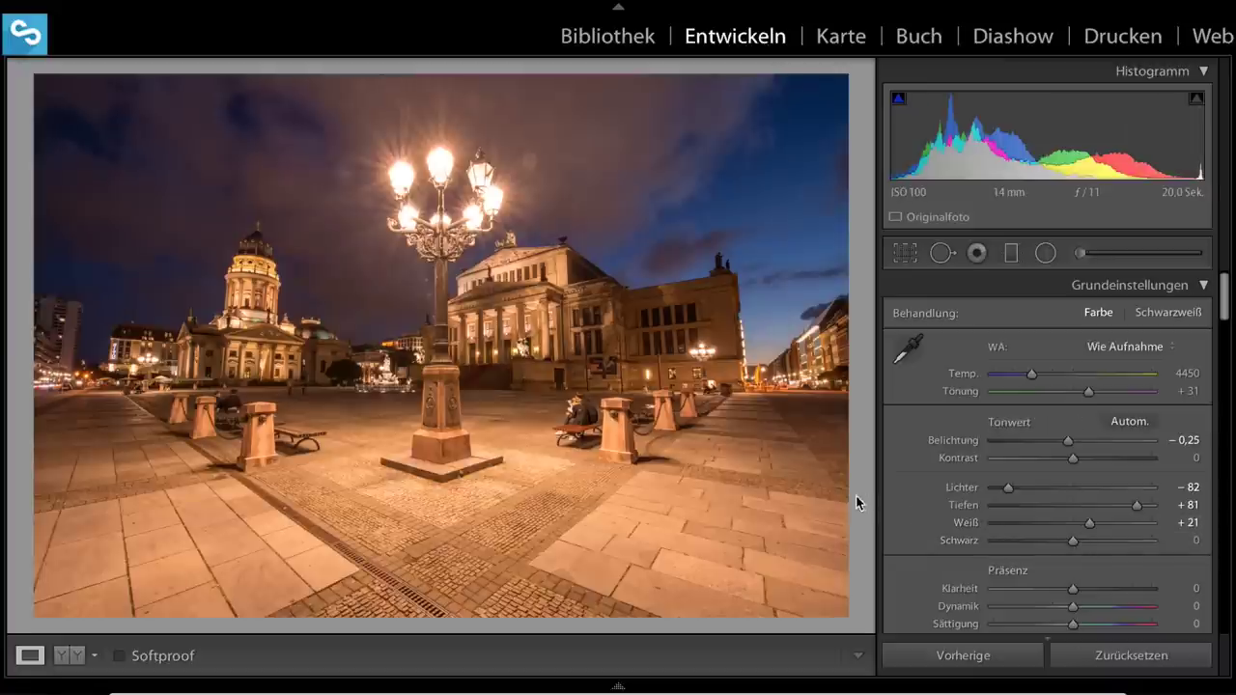
pyautogui.moveTo(1073, 541); pyautogui.dragTo(1057, 547)
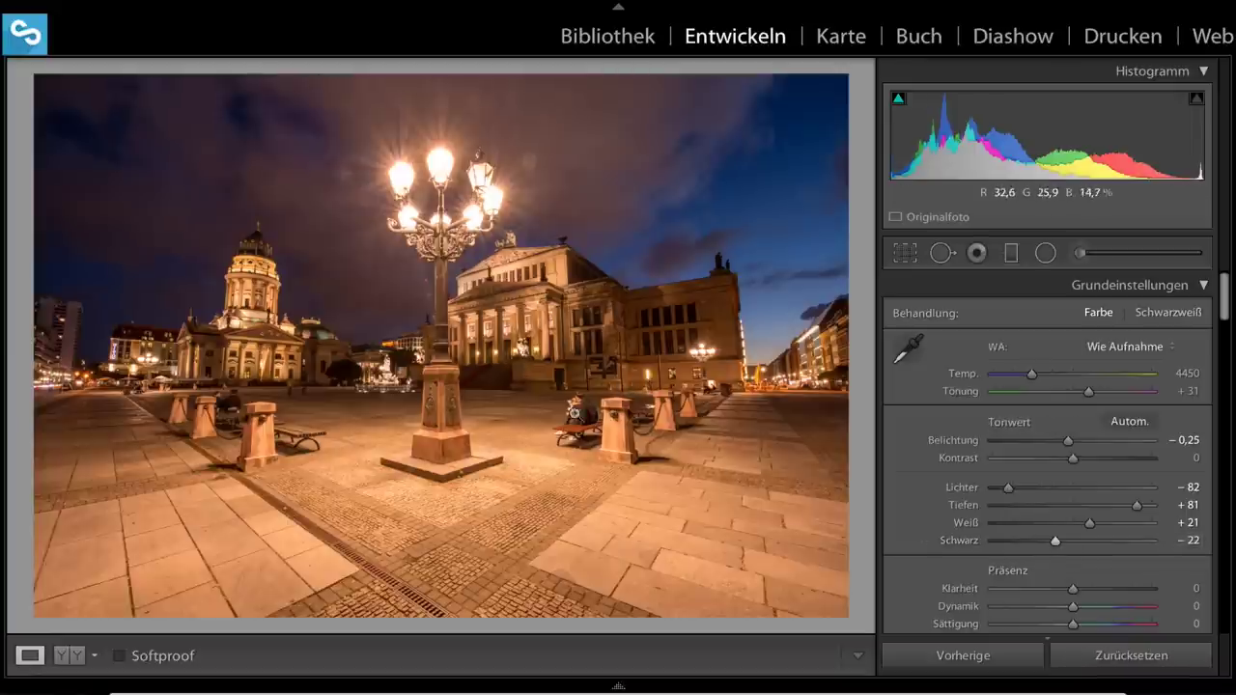
pyautogui.click(1083, 457)
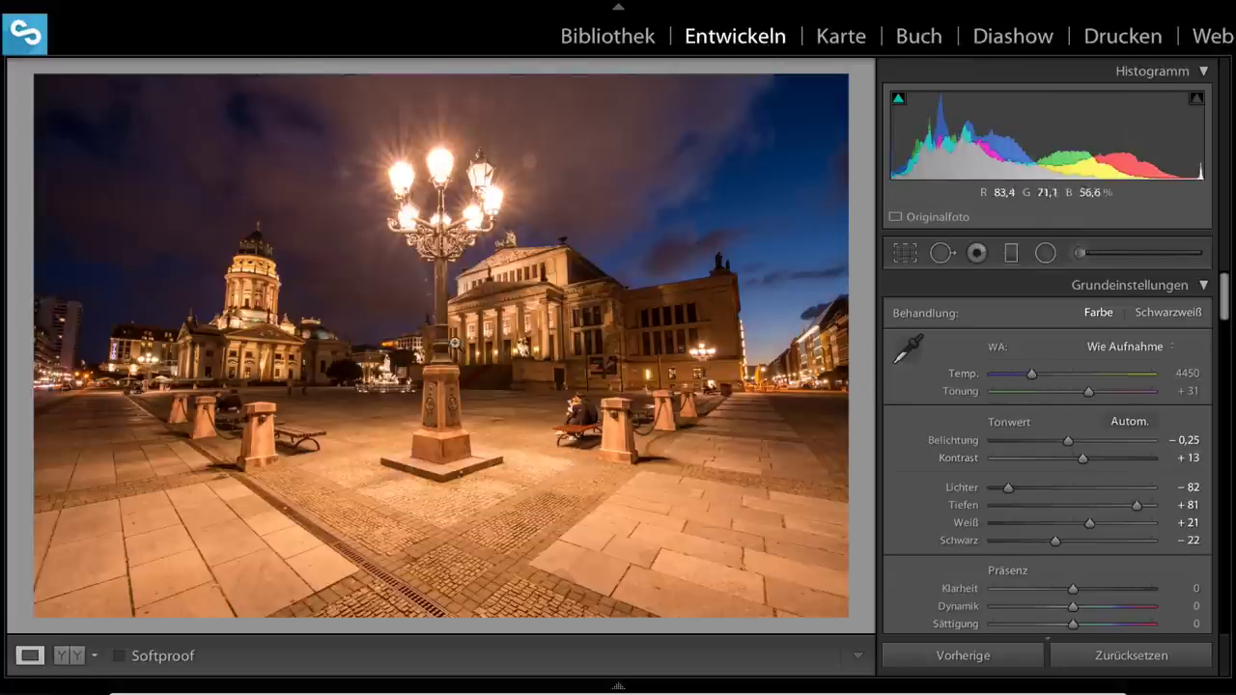
pyautogui.moveTo(1031, 379); pyautogui.dragTo(1019, 382)
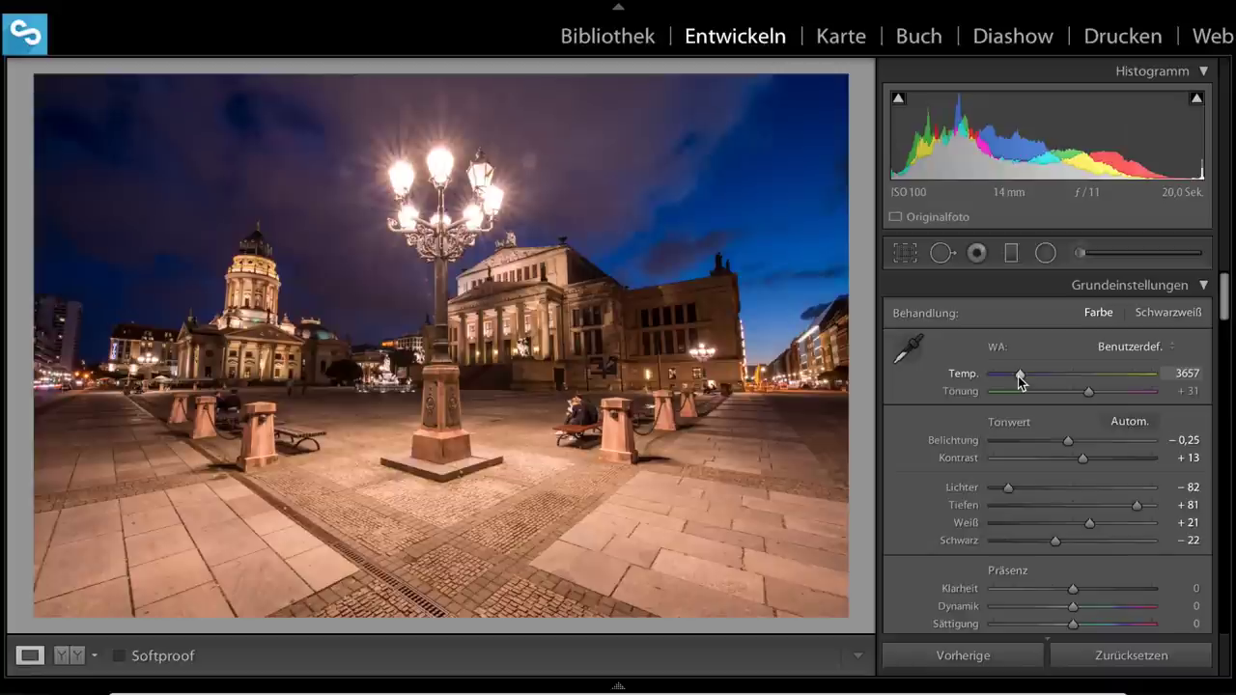
# Shift the tint to +23, try clarity at +100, then settle clarity at −15
pyautogui.moveTo(1089, 393); pyautogui.dragTo(1084, 393)
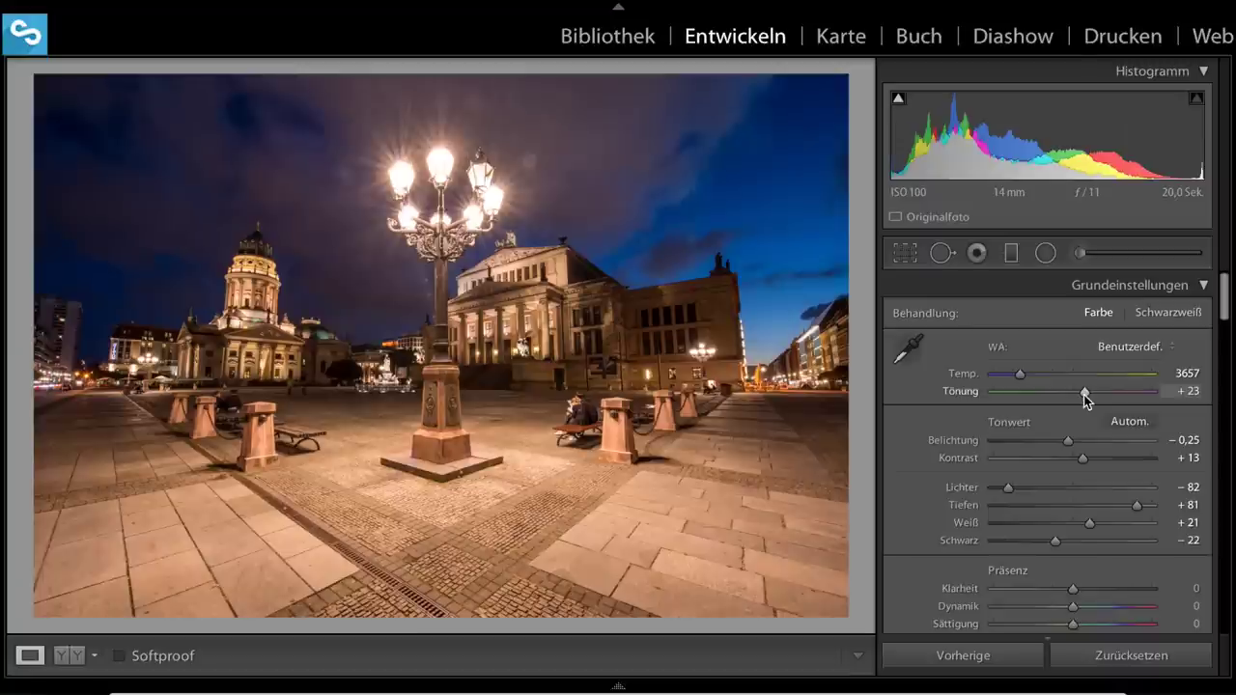
pyautogui.scroll(-2, 1062, 483)
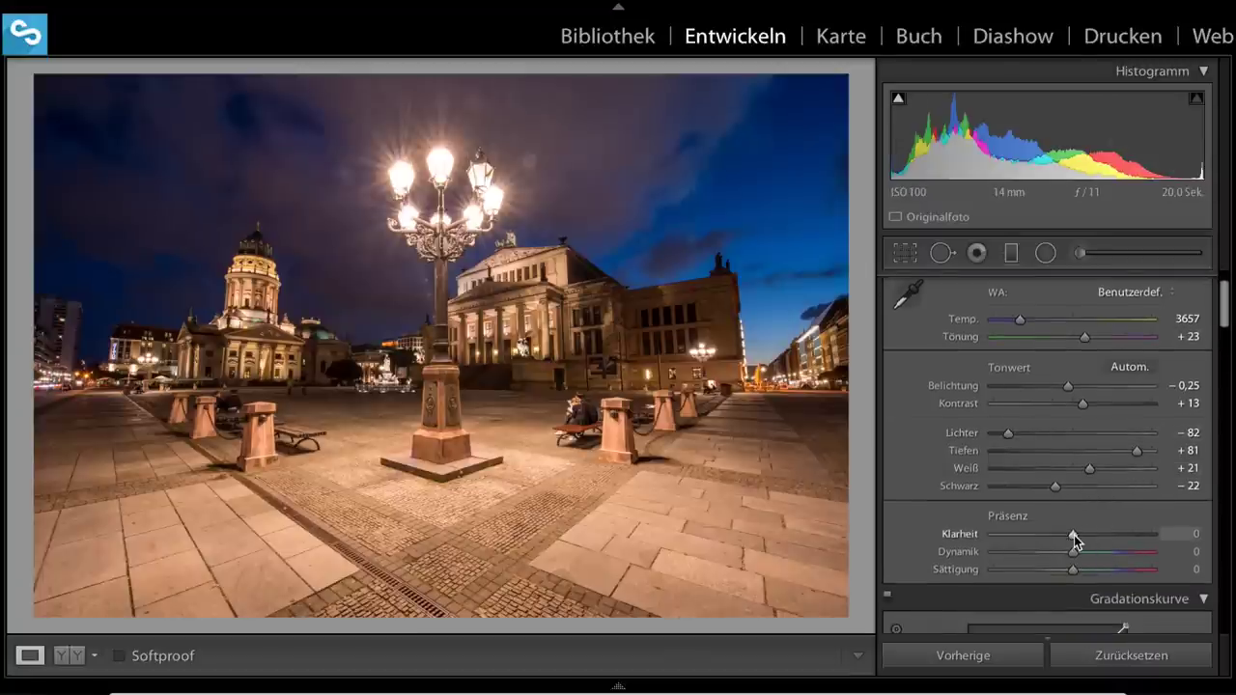
pyautogui.moveTo(1078, 540); pyautogui.dragTo(1219, 541)
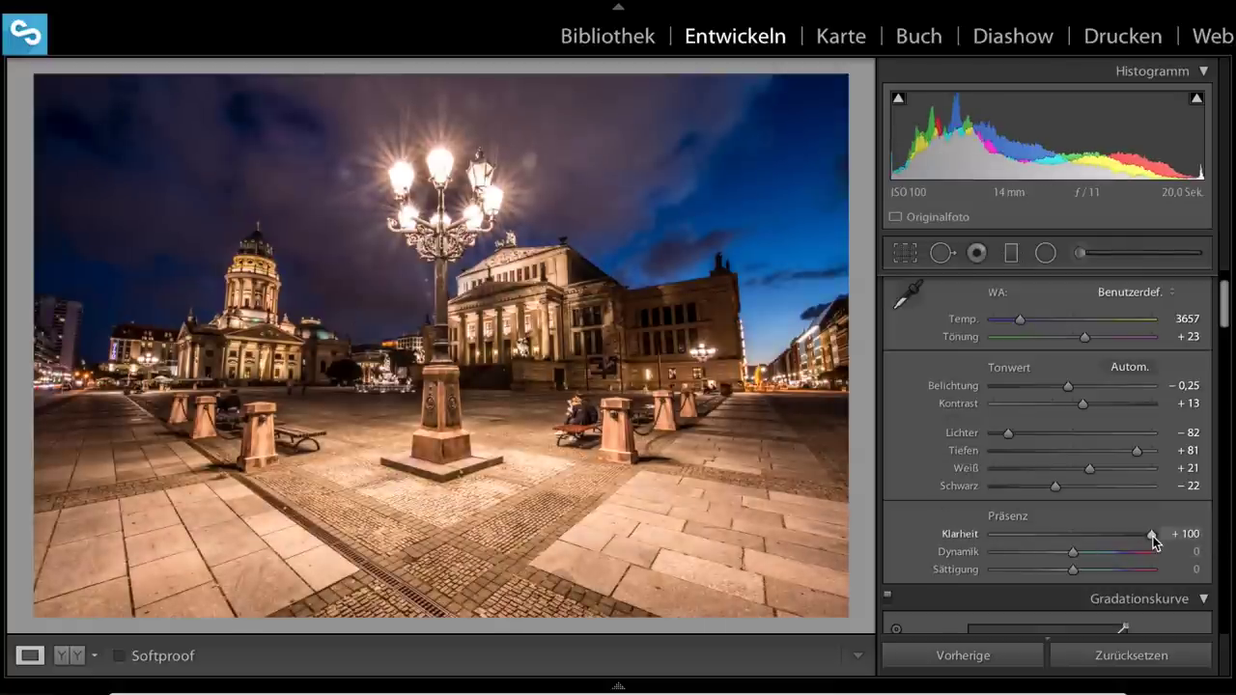
pyautogui.moveTo(1151, 537); pyautogui.dragTo(1063, 541)
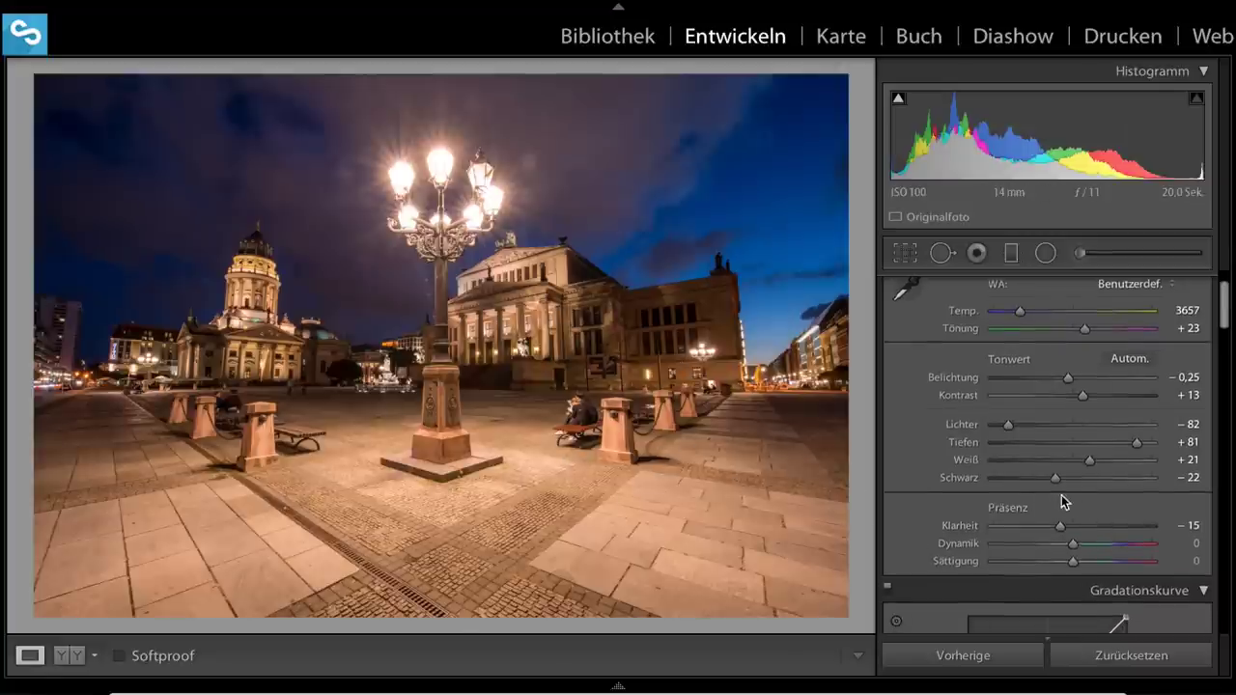
# Set sharpening amount to 80 and masking to 40, previewing the mask with Alt
pyautogui.scroll(-3, 1062, 495)
pyautogui.scroll(-2, 1061, 496)
pyautogui.scroll(-2, 1061, 494)
pyautogui.scroll(-1, 1060, 495)
pyautogui.scroll(-2, 1060, 495)
pyautogui.scroll(-2, 1061, 494)
pyautogui.scroll(-3, 1059, 494)
pyautogui.scroll(-3, 1058, 495)
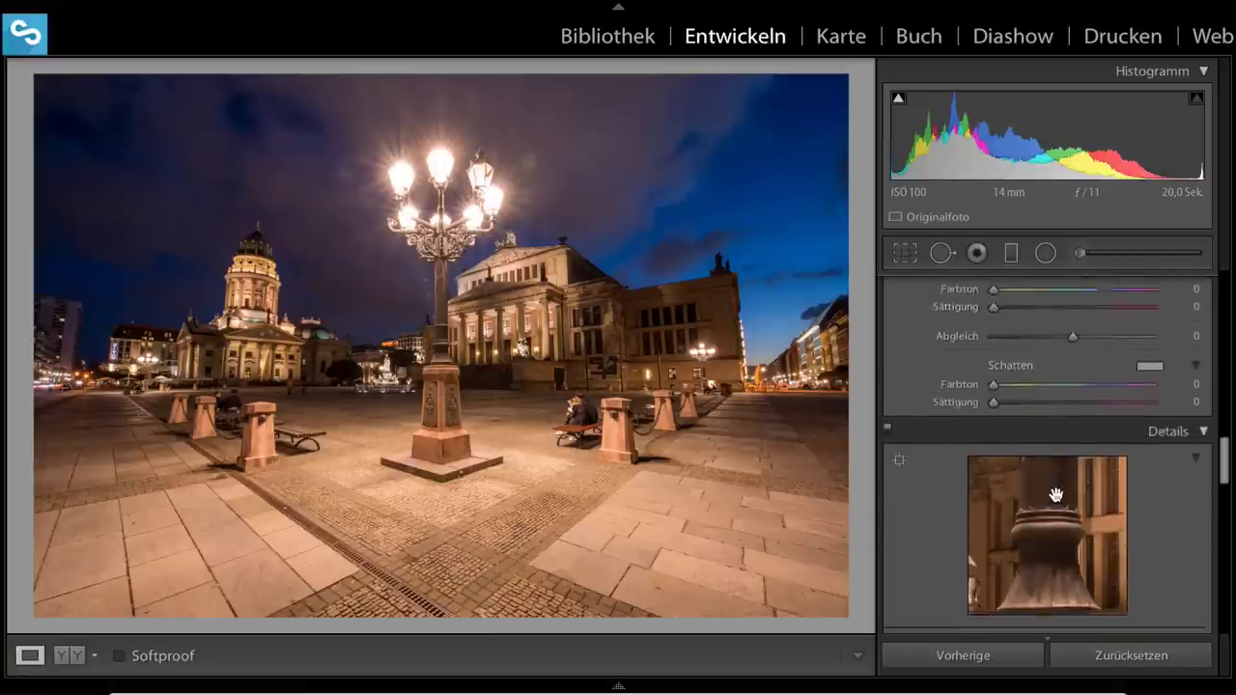
pyautogui.scroll(-3, 1057, 500)
pyautogui.scroll(2, 1029, 419)
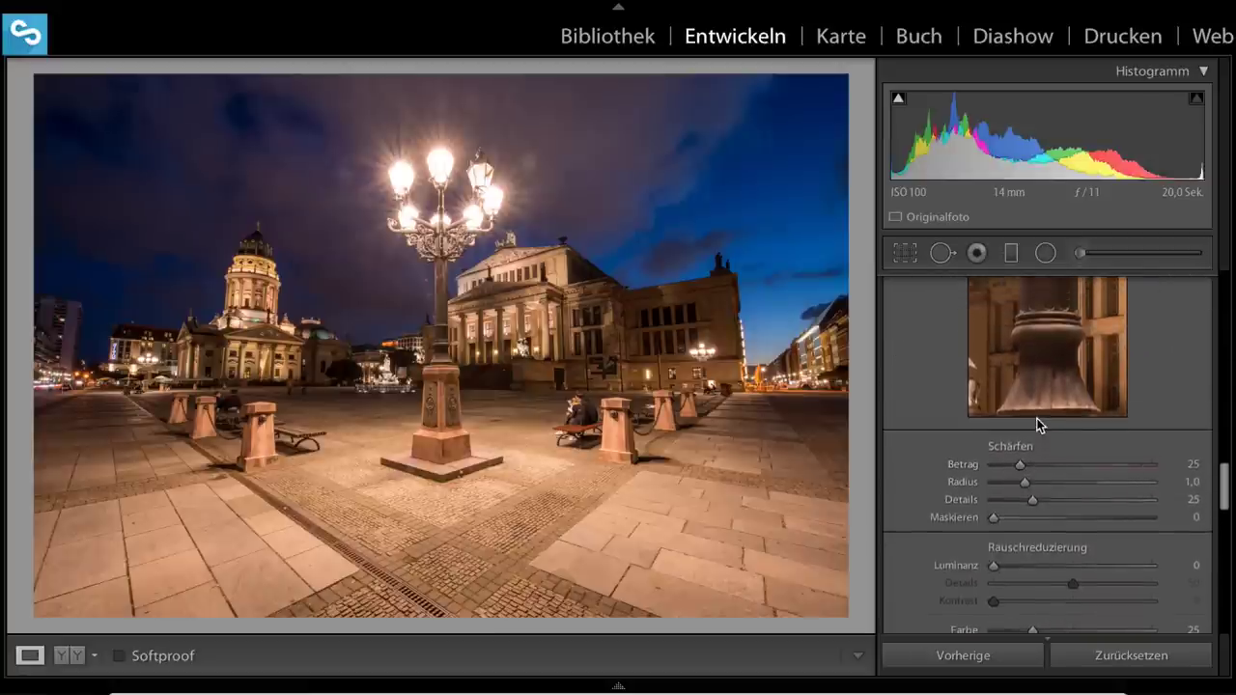
pyautogui.scroll(1, 1038, 421)
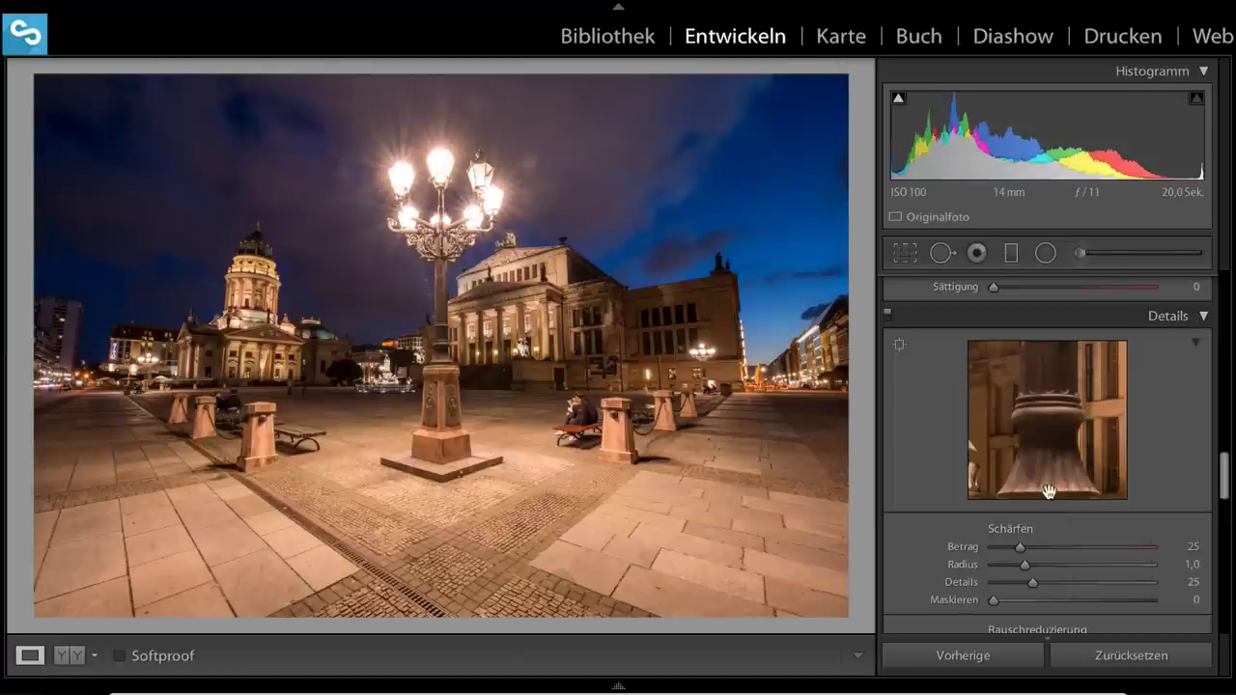
pyautogui.moveTo(1020, 548); pyautogui.dragTo(1082, 545)
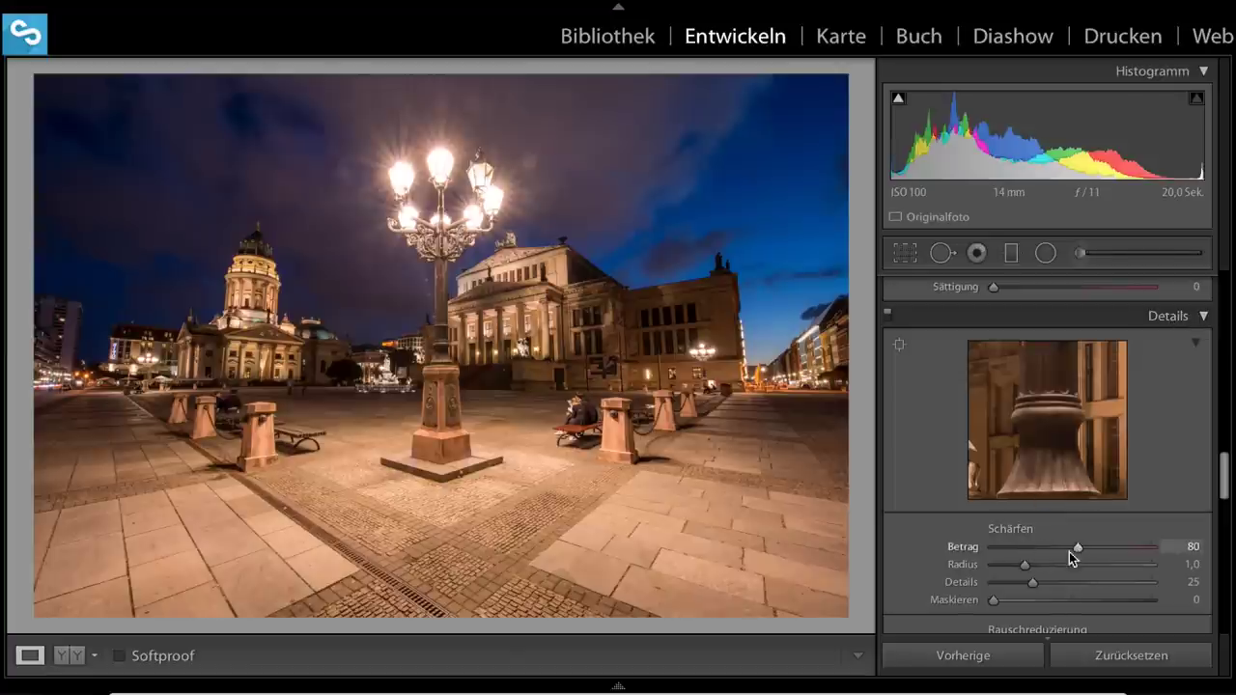
pyautogui.press('alt')
pyautogui.moveTo(996, 602); pyautogui.dragTo(1058, 600)
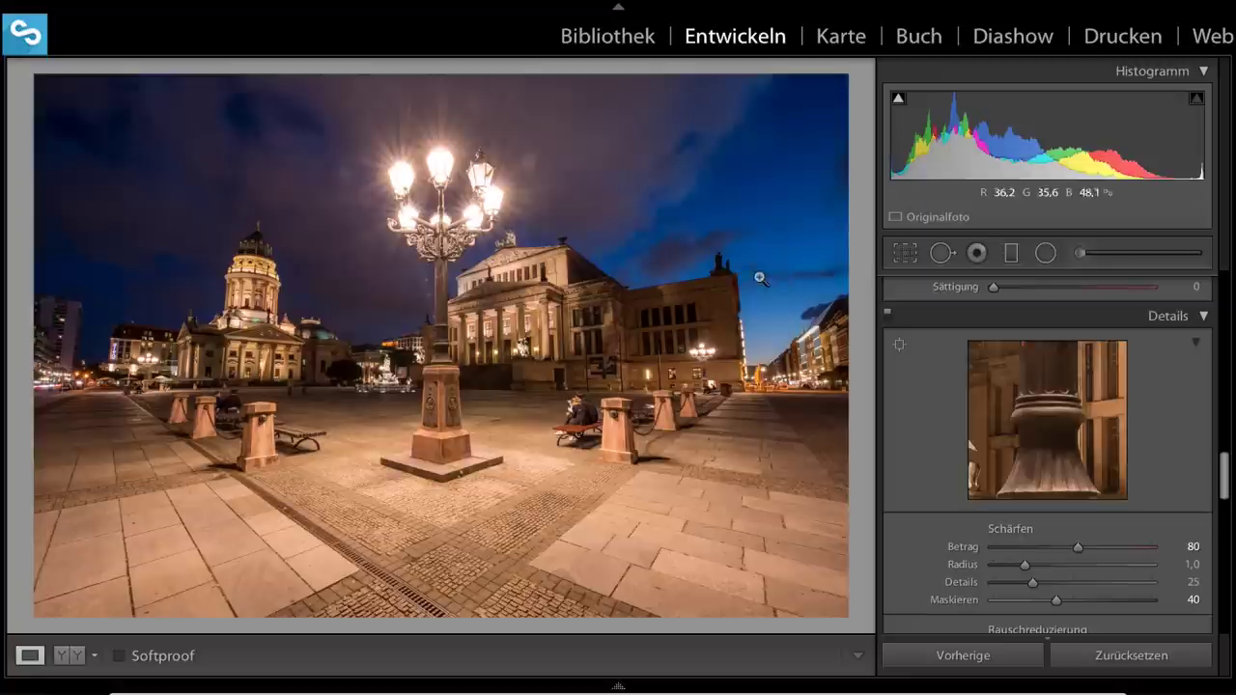
pyautogui.moveTo(1059, 601); pyautogui.dragTo(1057, 600)
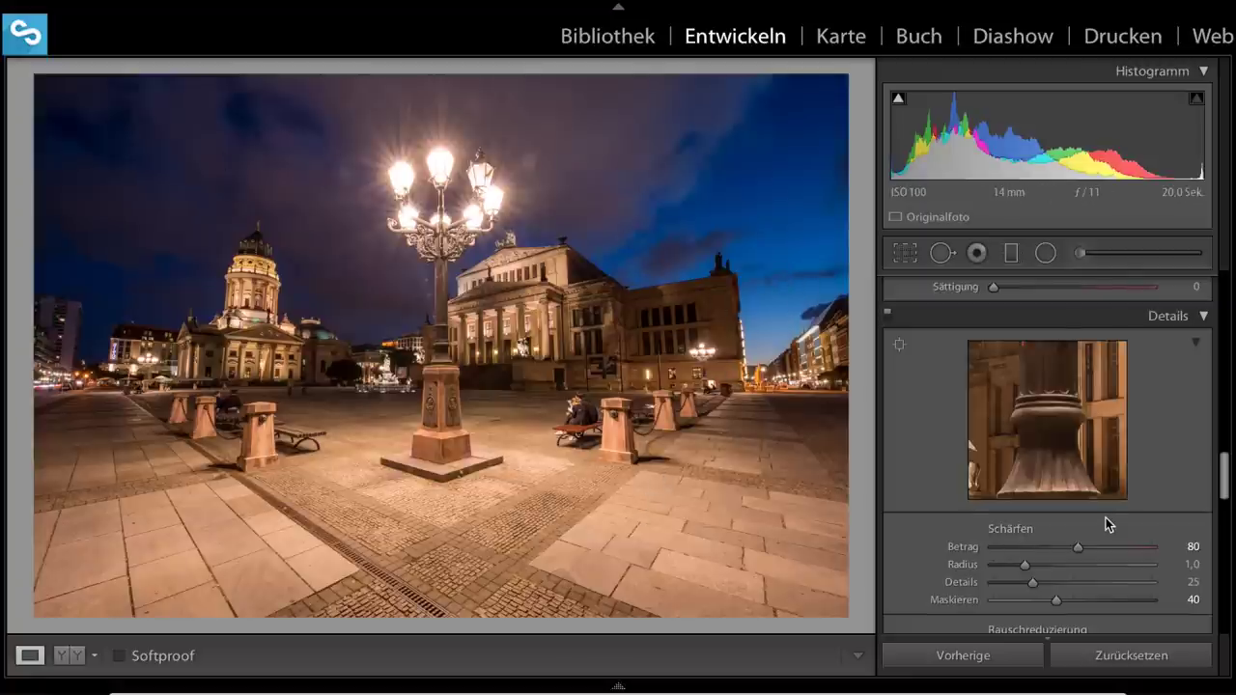
# Set luminance noise reduction to 20 to clean up the night sky
pyautogui.scroll(-3, 1101, 520)
pyautogui.scroll(-3, 1090, 513)
pyautogui.moveTo(994, 450); pyautogui.dragTo(1025, 447)
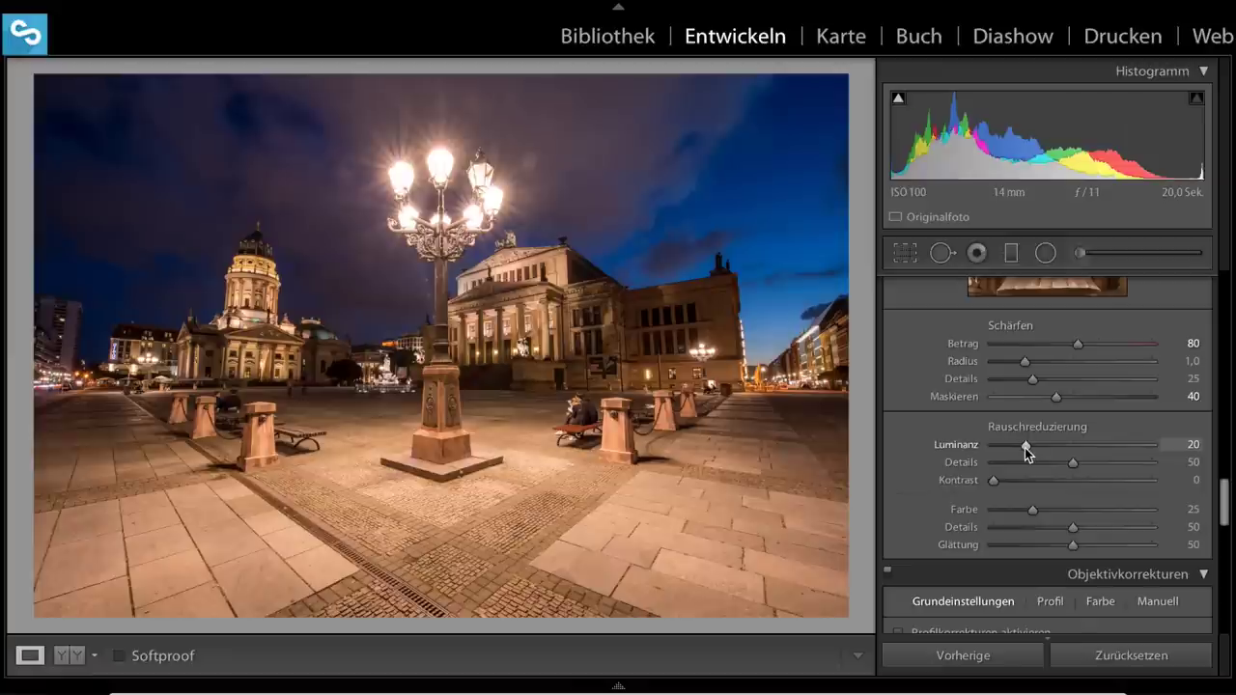
pyautogui.scroll(-3, 1014, 464)
pyautogui.scroll(1, 1033, 444)
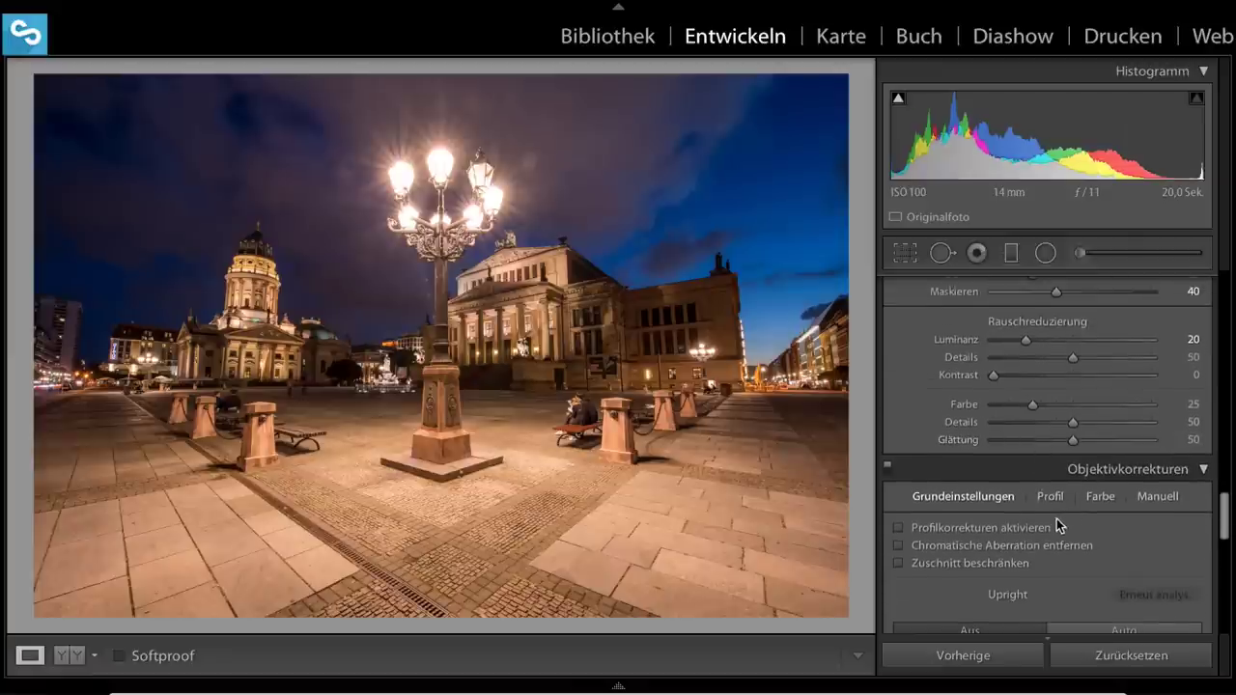
# Enable profile and chromatic aberration corrections, and apply Upright Auto to straighten the buildings
pyautogui.scroll(-1, 1059, 508)
pyautogui.click(1011, 491)
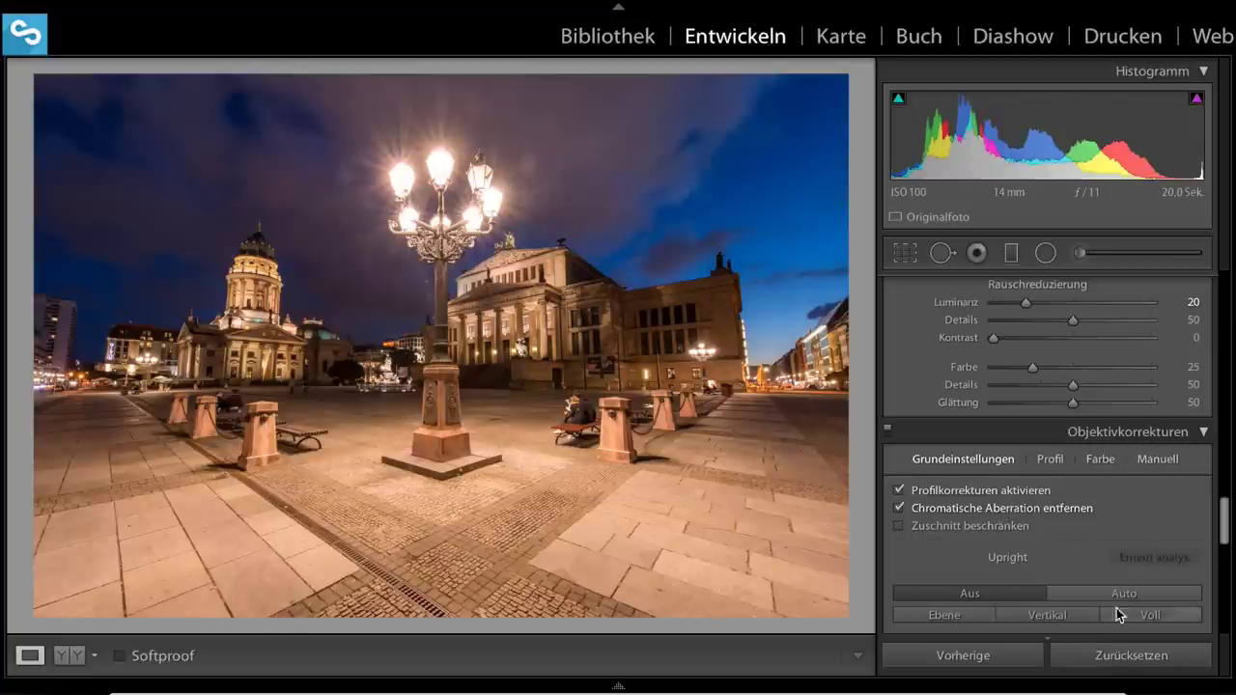
pyautogui.scroll(-1, 1101, 525)
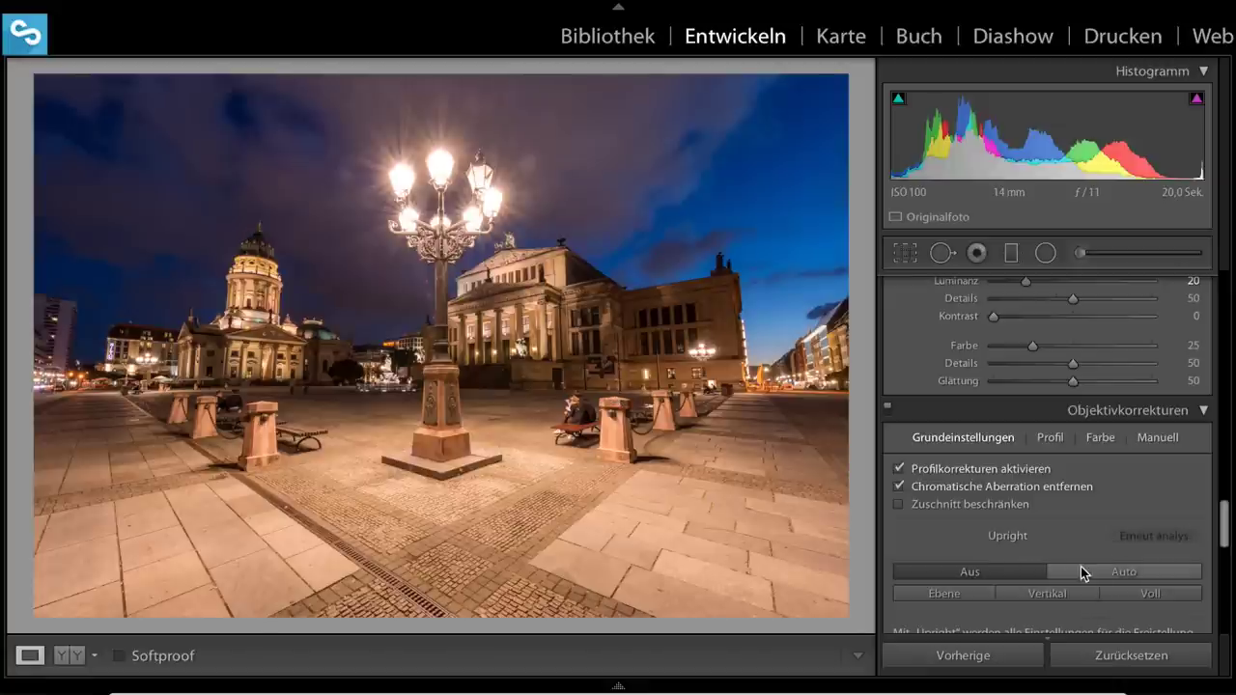
pyautogui.click(1082, 572)
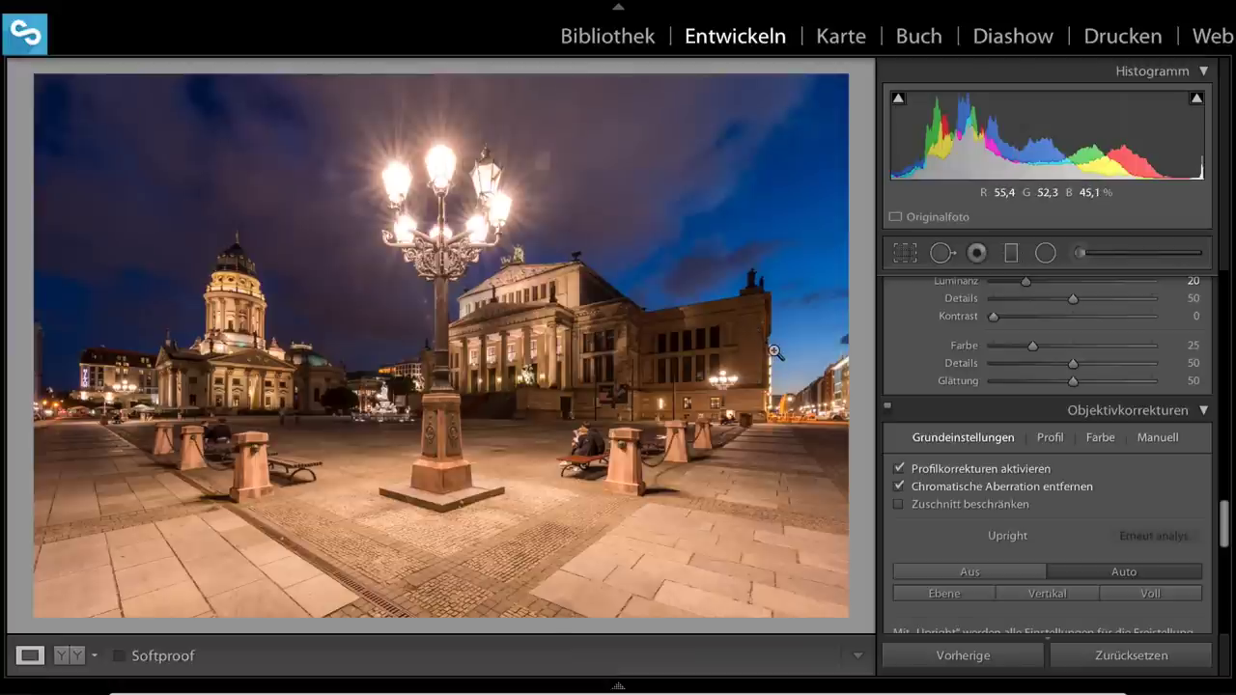
pyautogui.scroll(-2, 1044, 471)
pyautogui.scroll(-3, 1043, 471)
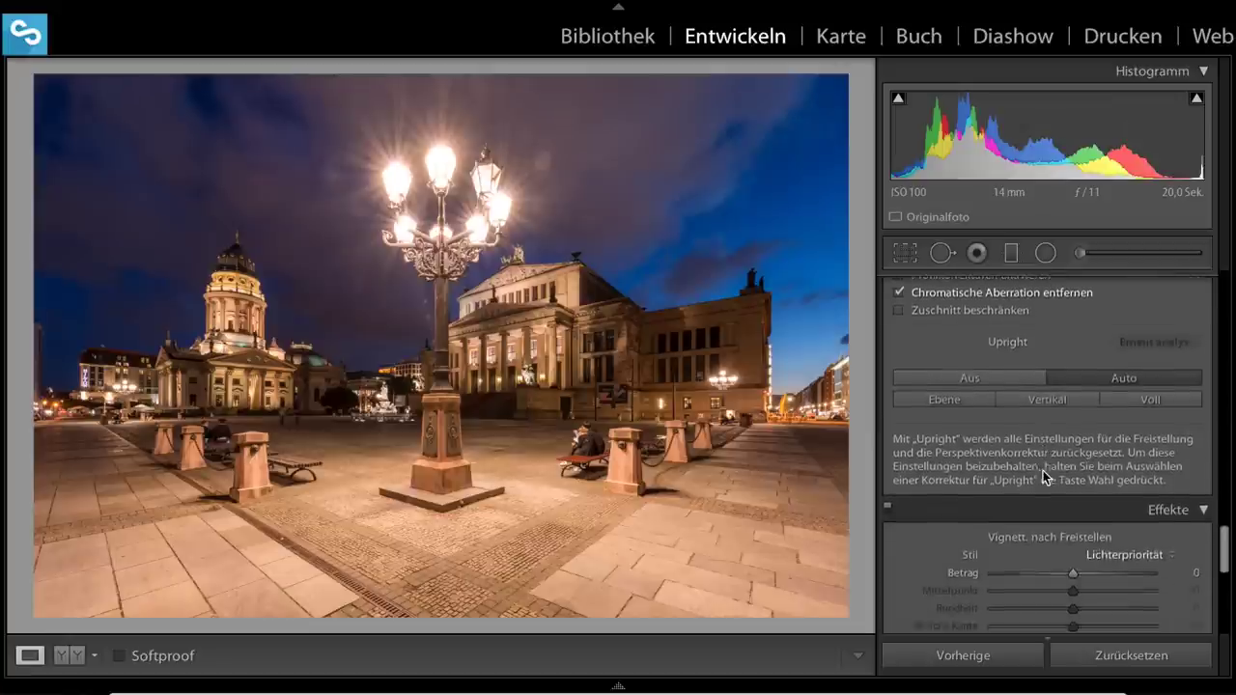
pyautogui.scroll(-1, 1043, 470)
pyautogui.scroll(2, 1043, 475)
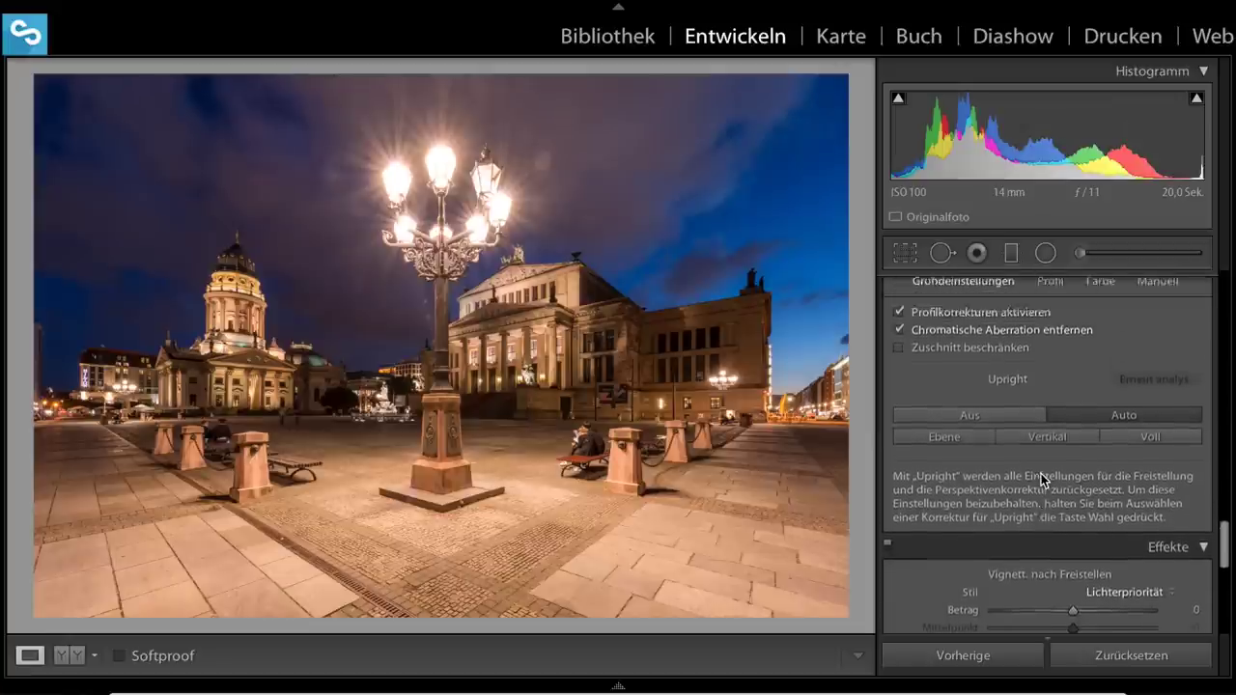
pyautogui.scroll(5, 1043, 475)
pyautogui.scroll(4, 1043, 475)
pyautogui.scroll(4, 1044, 476)
pyautogui.scroll(4, 1043, 475)
pyautogui.scroll(2, 1043, 475)
pyautogui.scroll(1, 1043, 475)
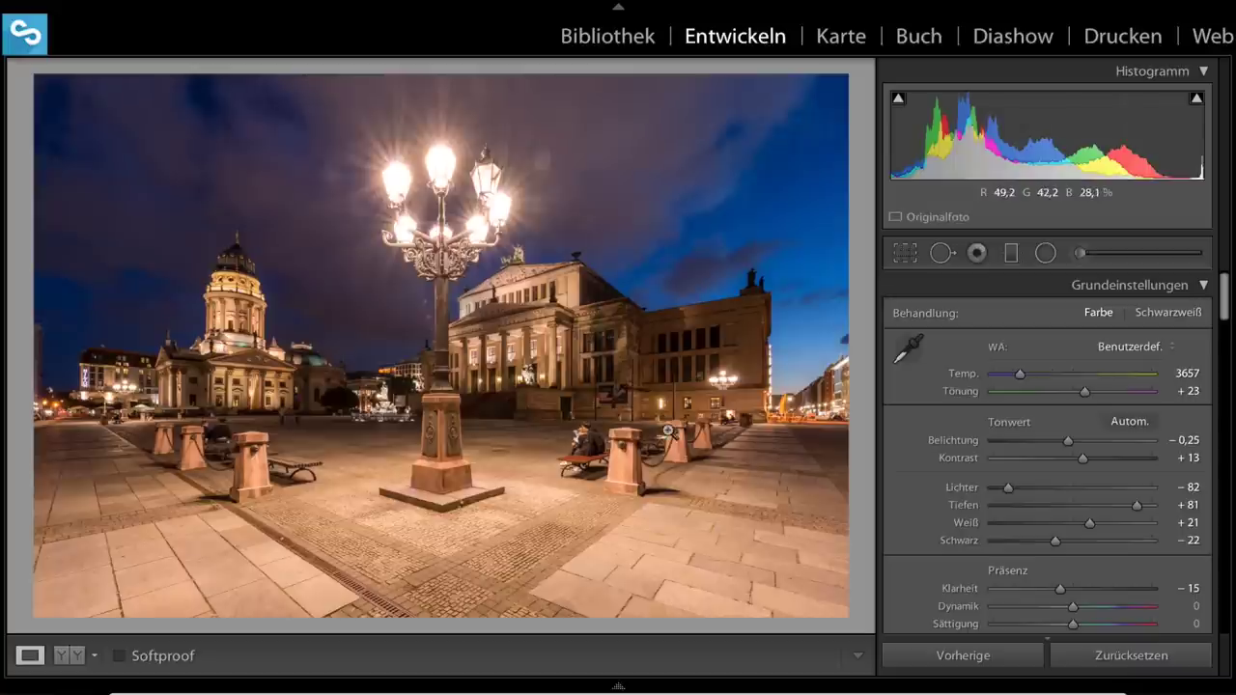
pyautogui.scroll(-1, 1065, 543)
pyautogui.moveTo(1062, 550)
pyautogui.mouseDown()
pyautogui.moveTo(1170, 555)
pyautogui.moveTo(1060, 553)
pyautogui.mouseUp()
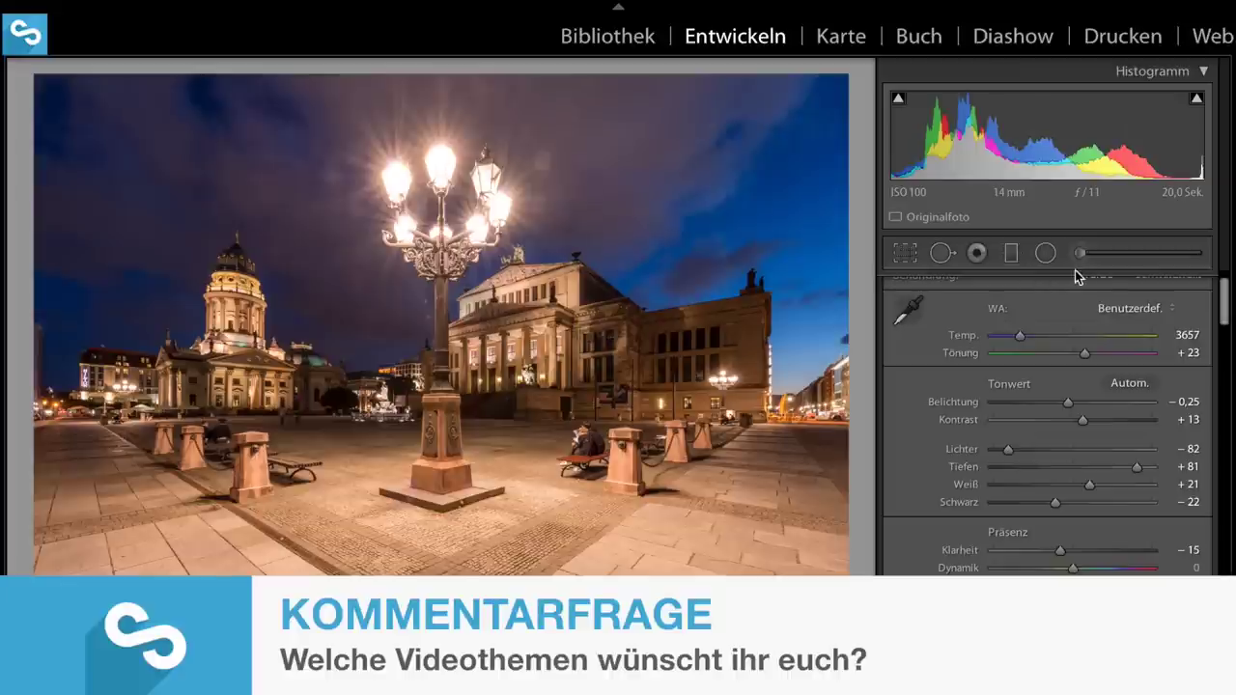
# Start a local brush adjustment with its clarity lowered to about 60
pyautogui.click(1082, 253)
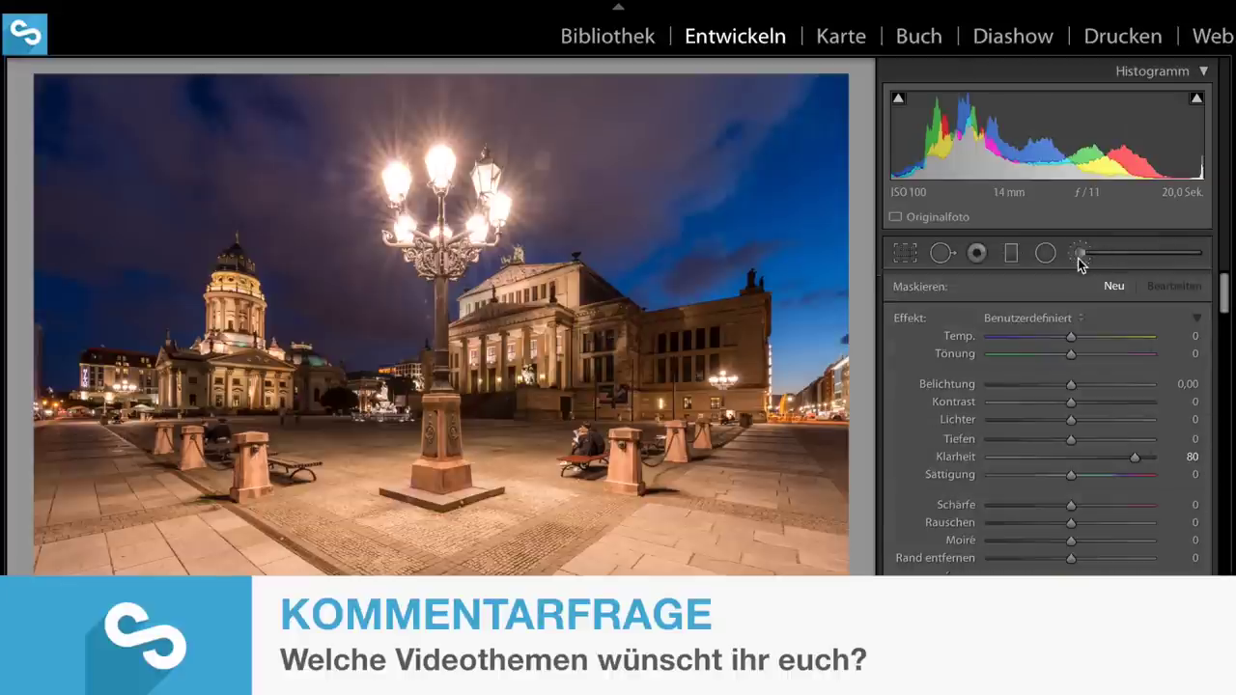
pyautogui.moveTo(1136, 463); pyautogui.dragTo(1119, 459)
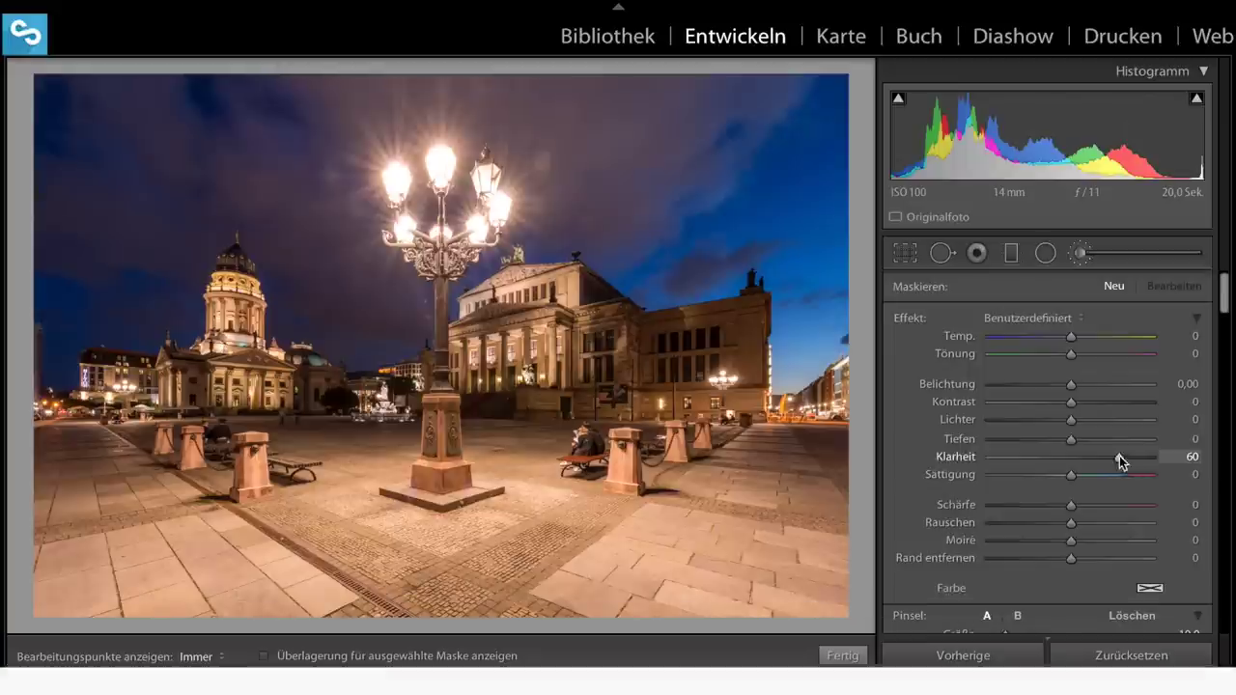
pyautogui.scroll(-2, 1068, 510)
pyautogui.scroll(-2, 1067, 508)
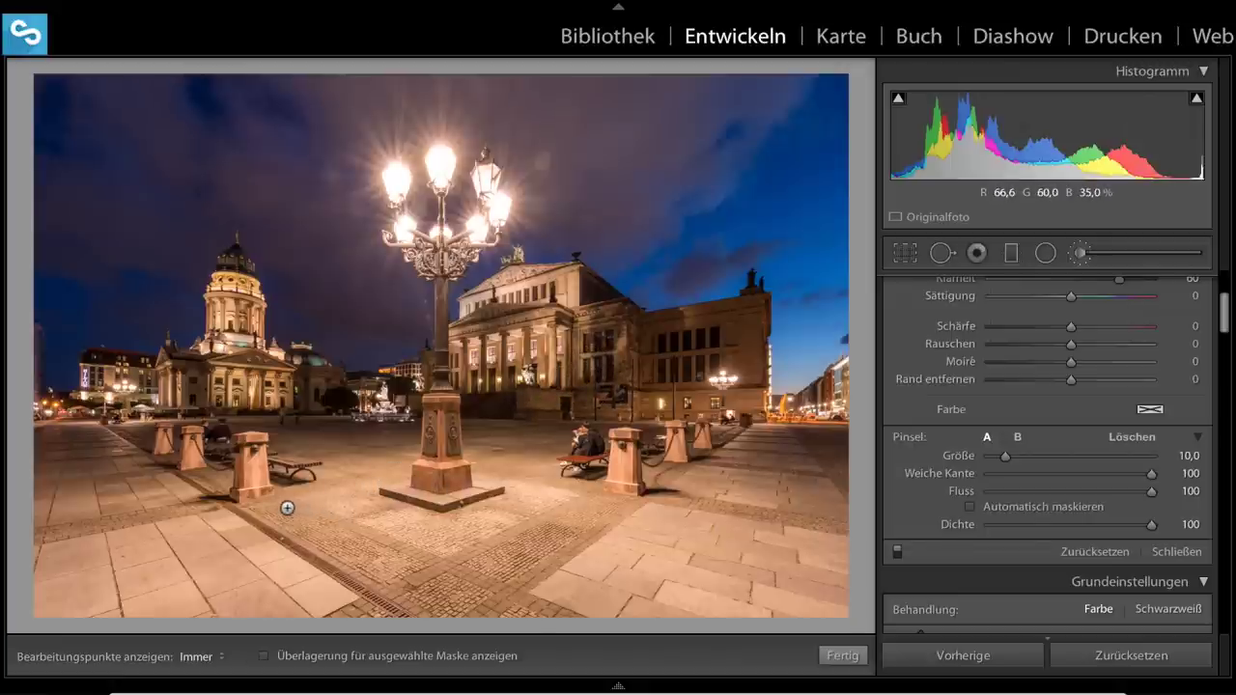
# Toggle the edit pins with H, try other clarity values, then reset the pavement brush to 60
pyautogui.press('h')
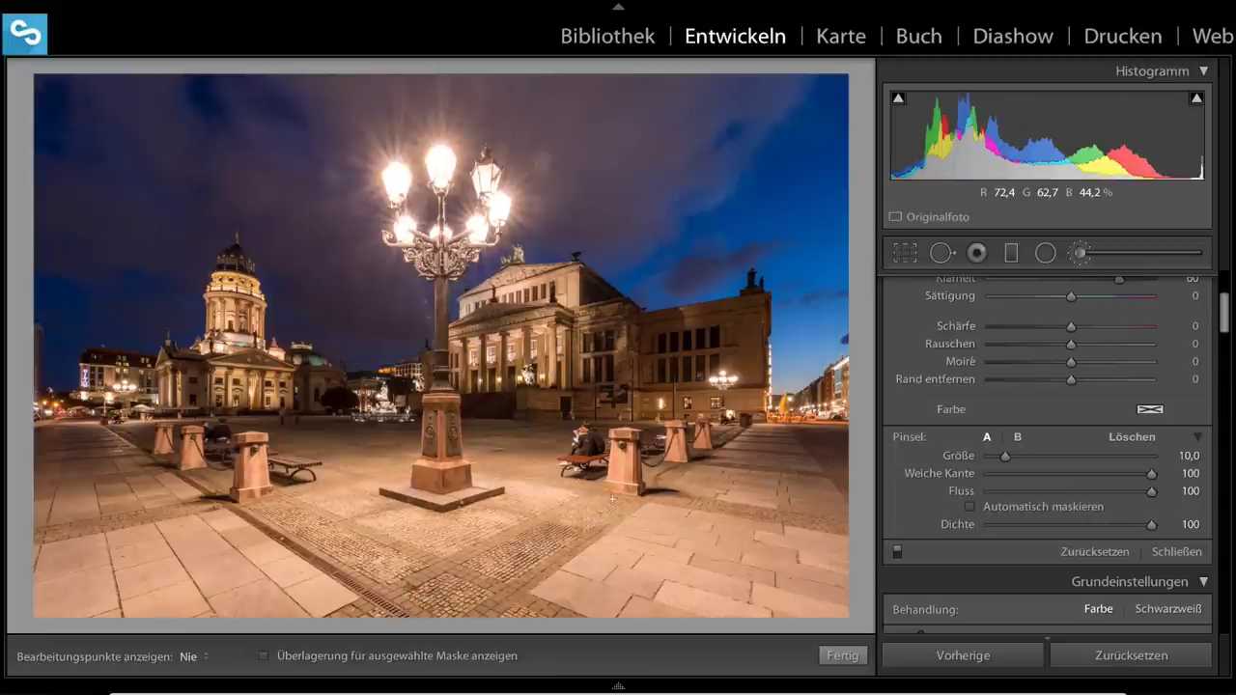
pyautogui.press('h')
pyautogui.press('h')
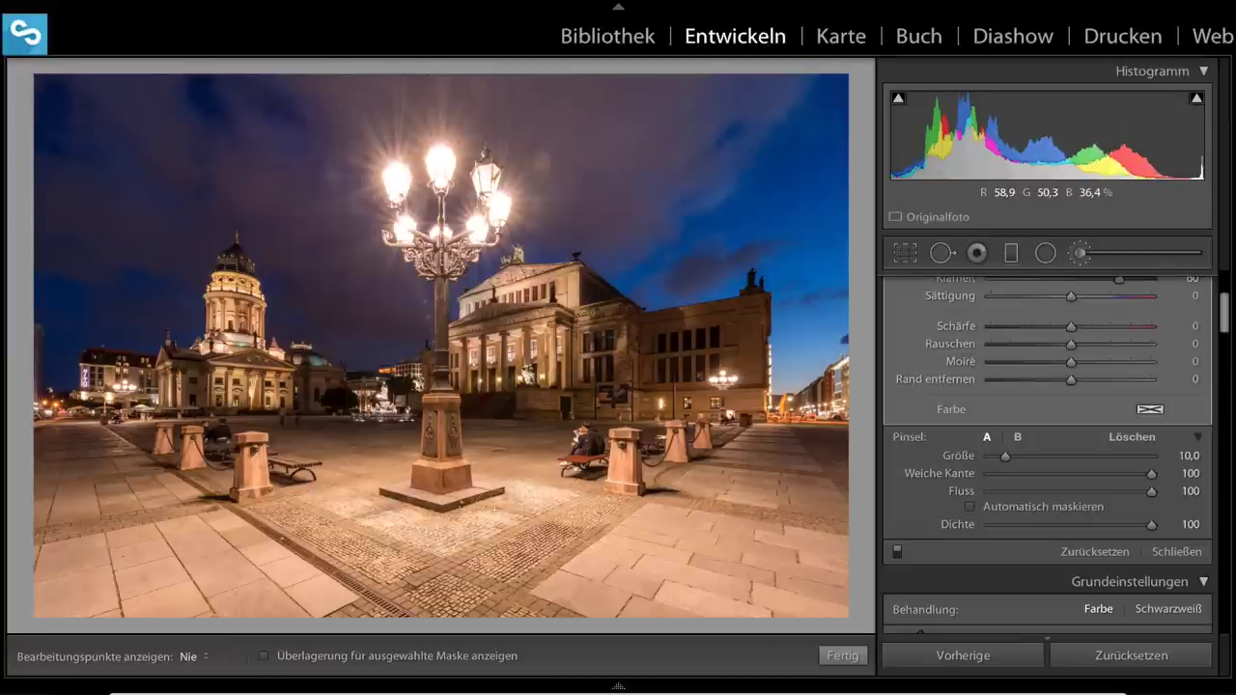
pyautogui.press('h')
pyautogui.press('h')
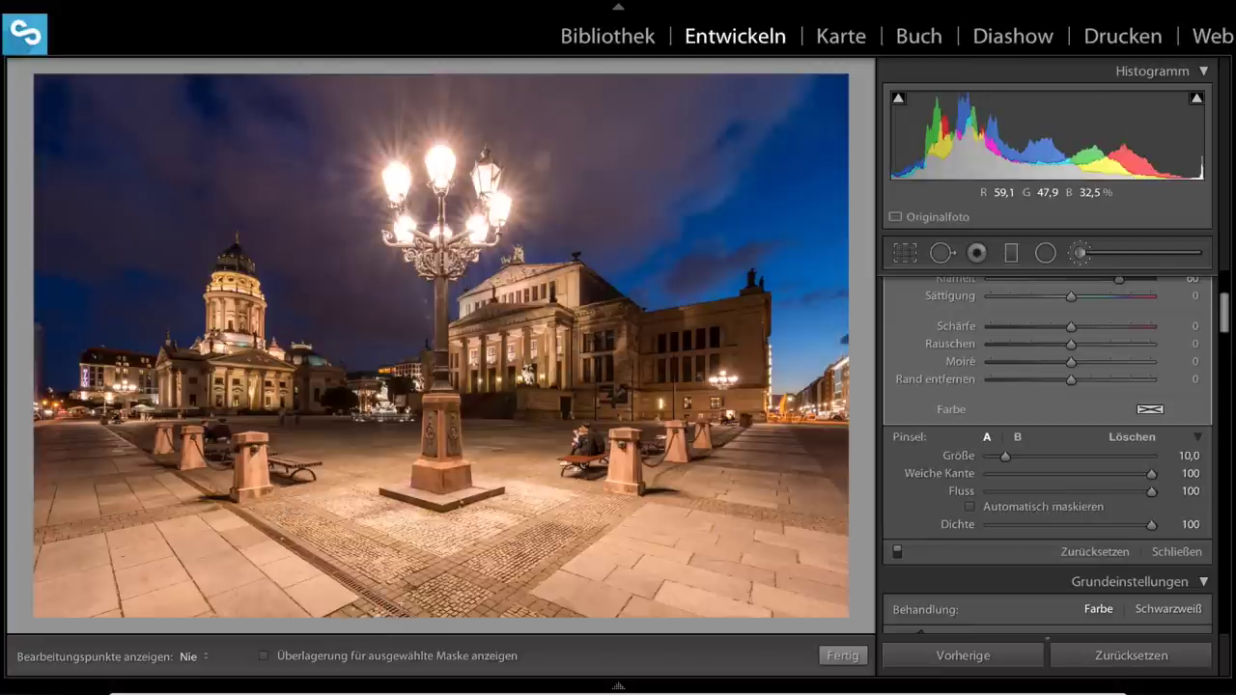
pyautogui.press('h')
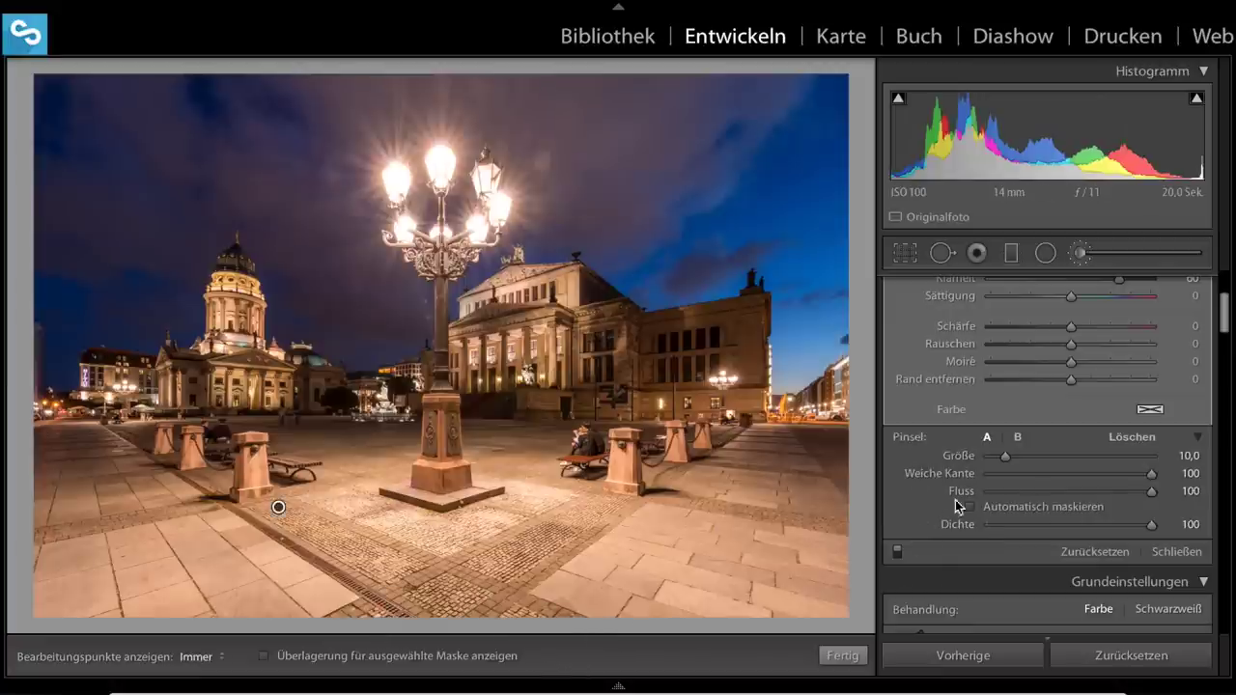
pyautogui.scroll(5, 1159, 386)
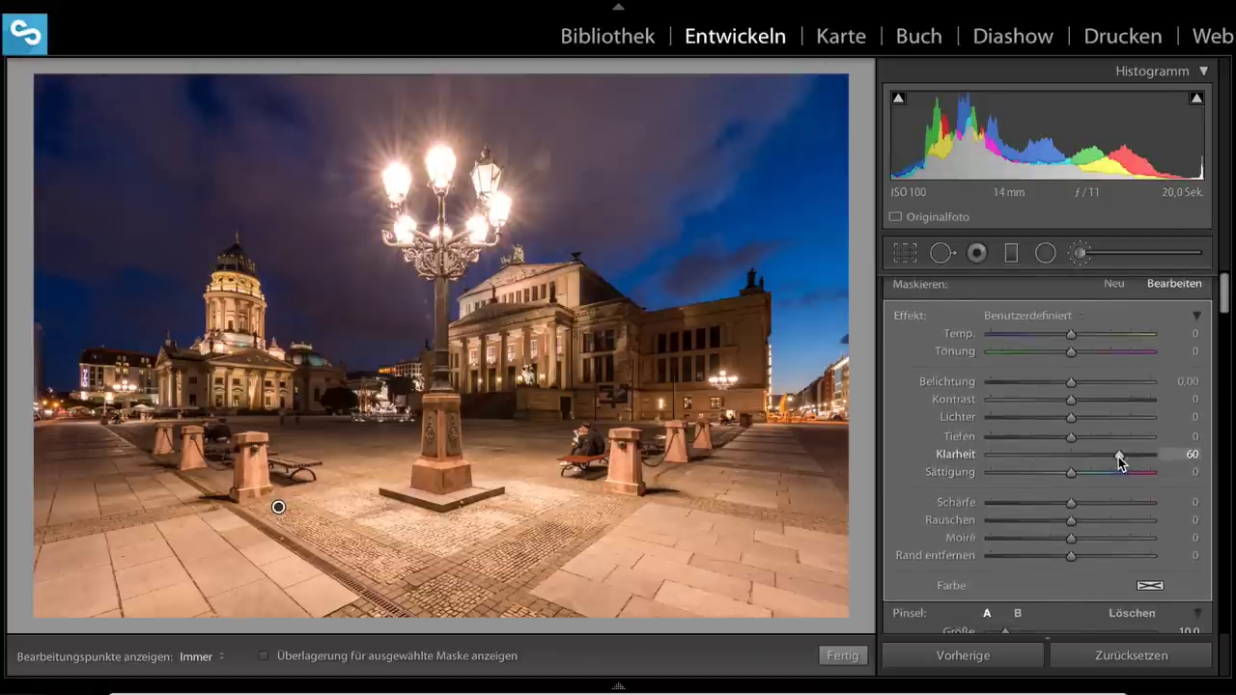
pyautogui.moveTo(1109, 457); pyautogui.dragTo(1154, 456)
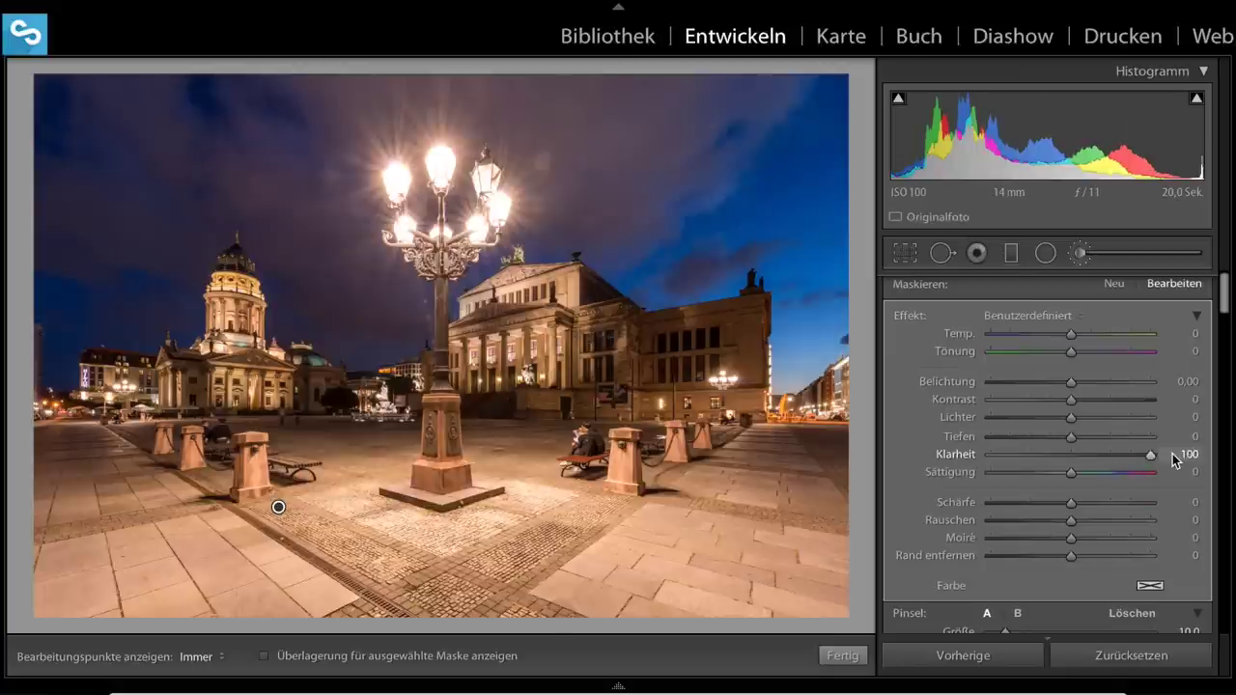
pyautogui.moveTo(1124, 459); pyautogui.dragTo(1118, 459)
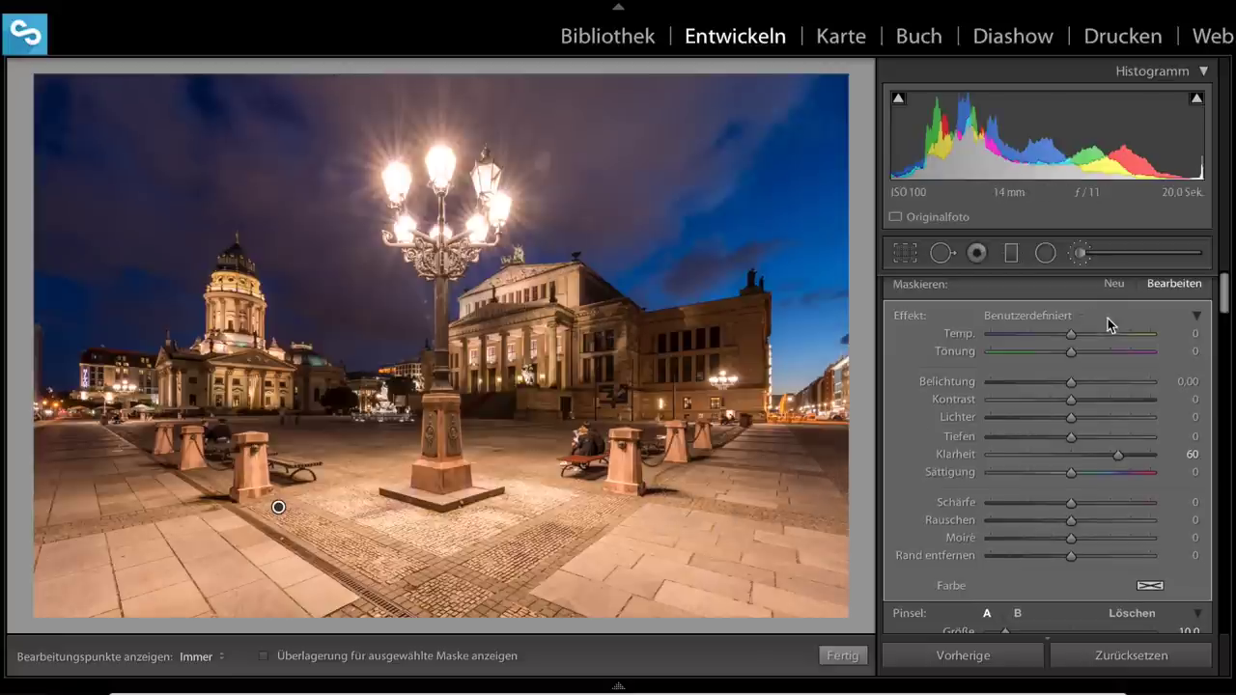
# Paint a new clarity brush stroke on the columned building's facade with clarity 40
pyautogui.click(1115, 286)
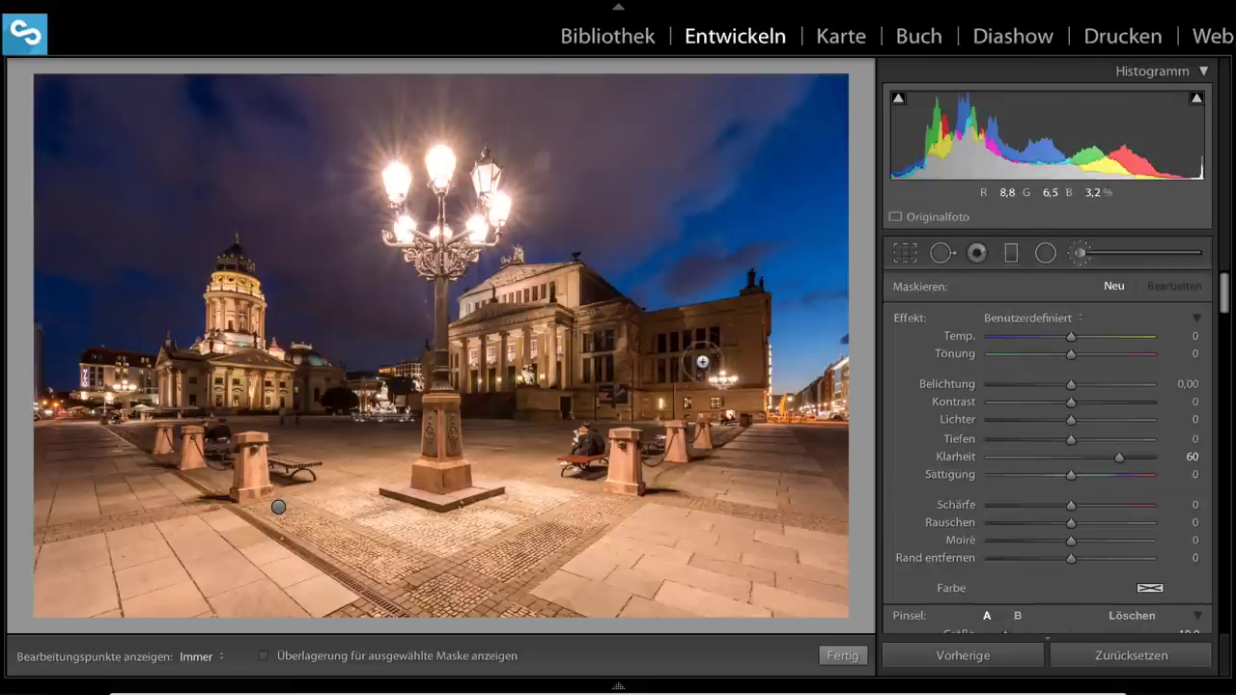
pyautogui.press('h')
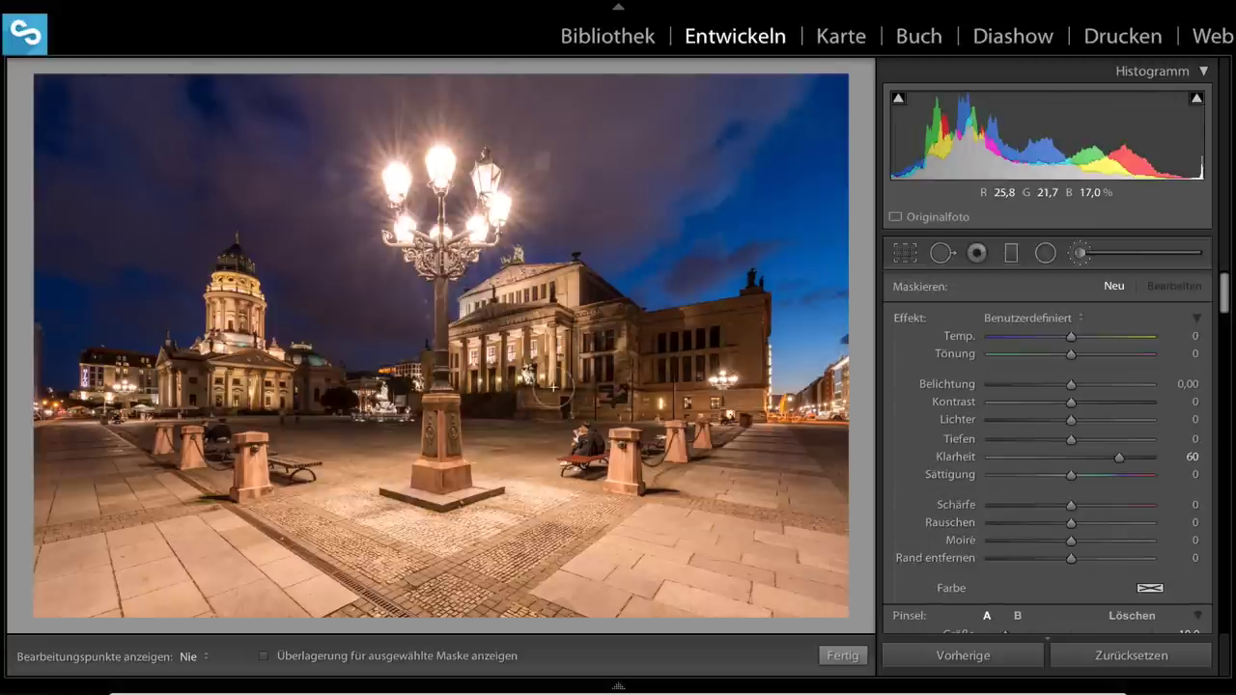
pyautogui.moveTo(555, 386); pyautogui.dragTo(560, 392)
pyautogui.moveTo(1112, 458); pyautogui.dragTo(1099, 460)
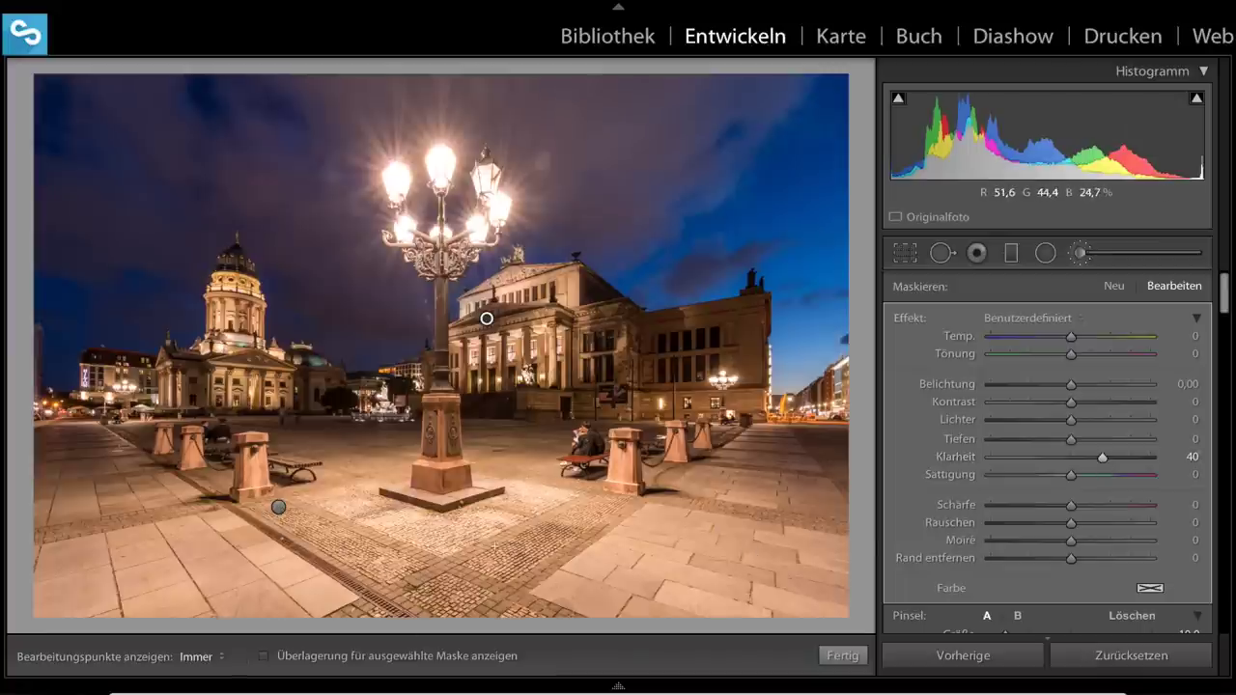
# Reselect the pavement brush adjustment and keep its clarity at 60
pyautogui.click(278, 509)
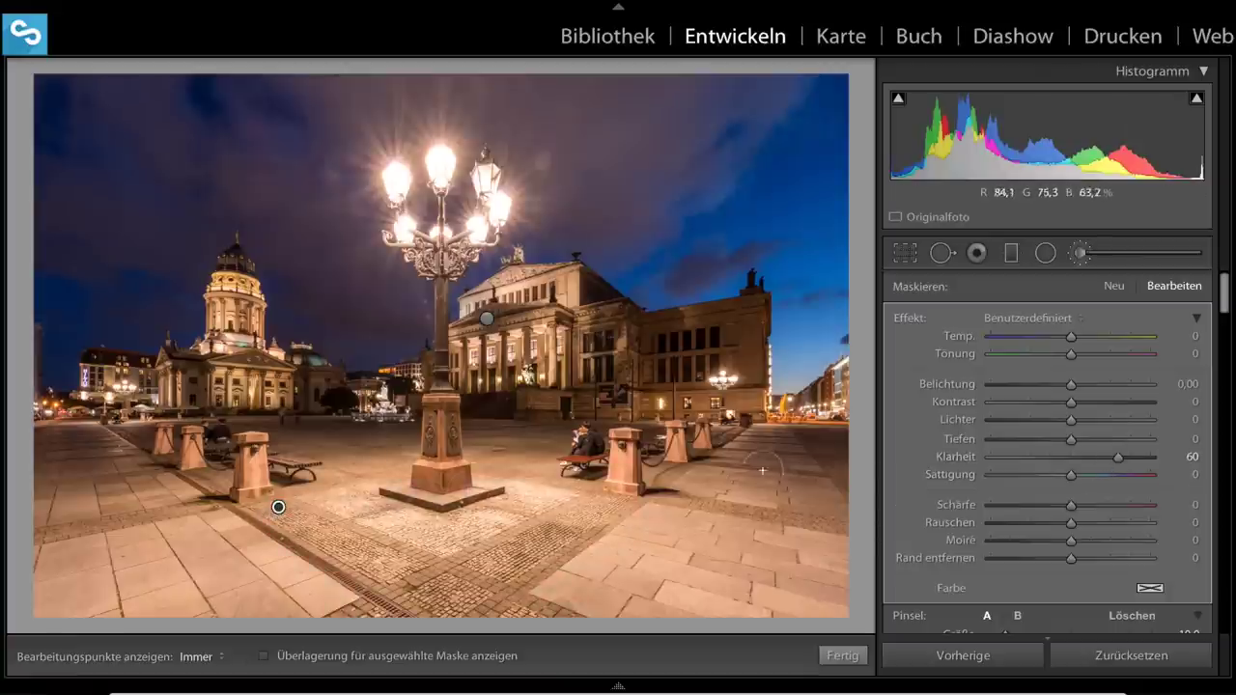
pyautogui.moveTo(1118, 458)
pyautogui.mouseDown()
pyautogui.moveTo(1133, 465)
pyautogui.moveTo(1119, 462)
pyautogui.mouseUp()
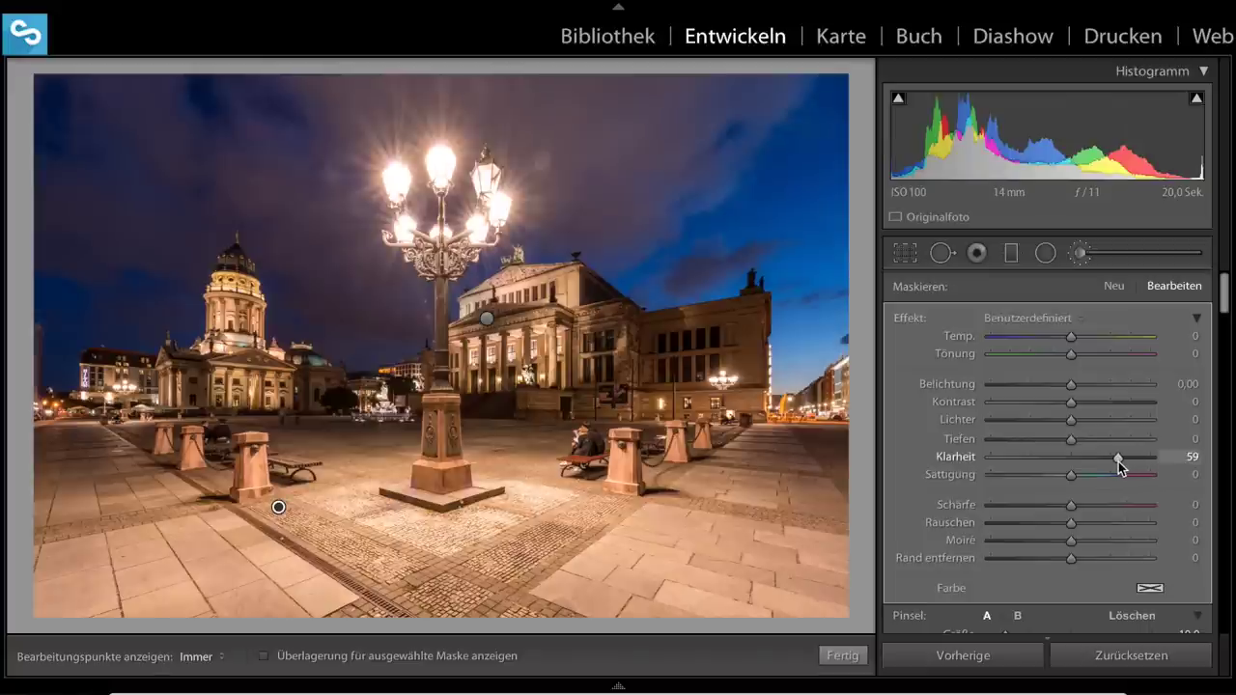
pyautogui.moveTo(1119, 462); pyautogui.dragTo(1119, 462)
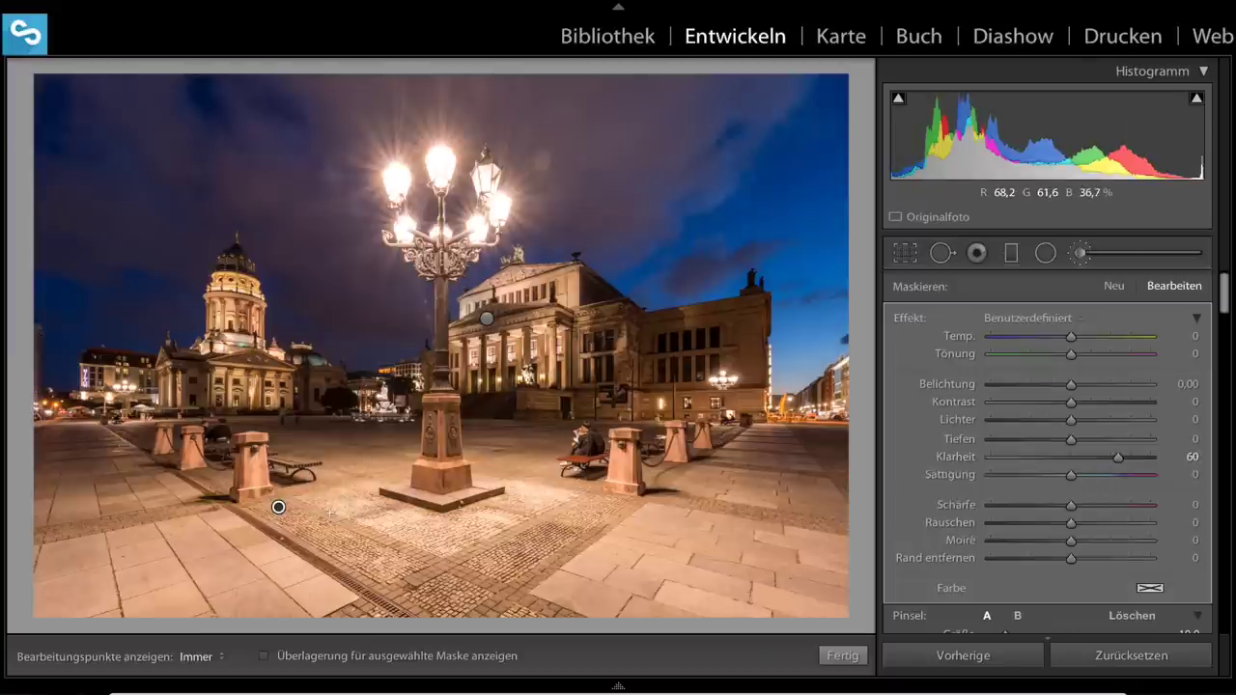
# Brush reduced clarity onto the domed church and close the brush adjustments
pyautogui.click(1114, 287)
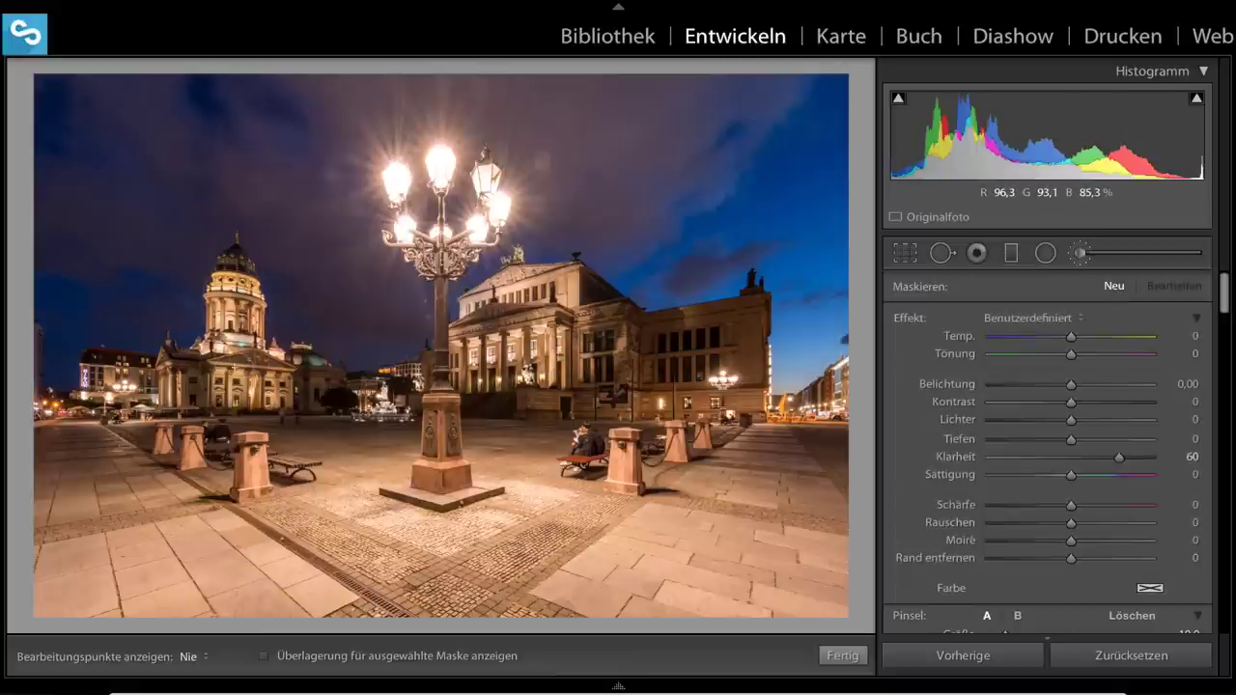
pyautogui.click(327, 392)
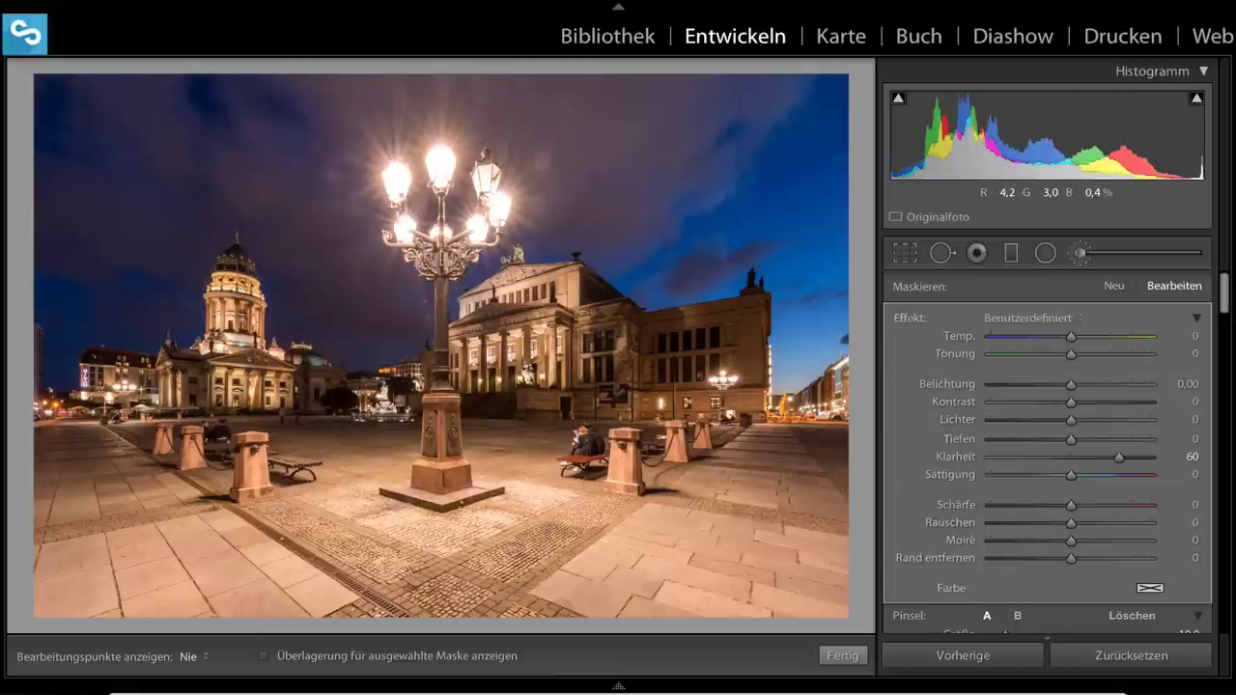
pyautogui.moveTo(1120, 458); pyautogui.dragTo(1107, 463)
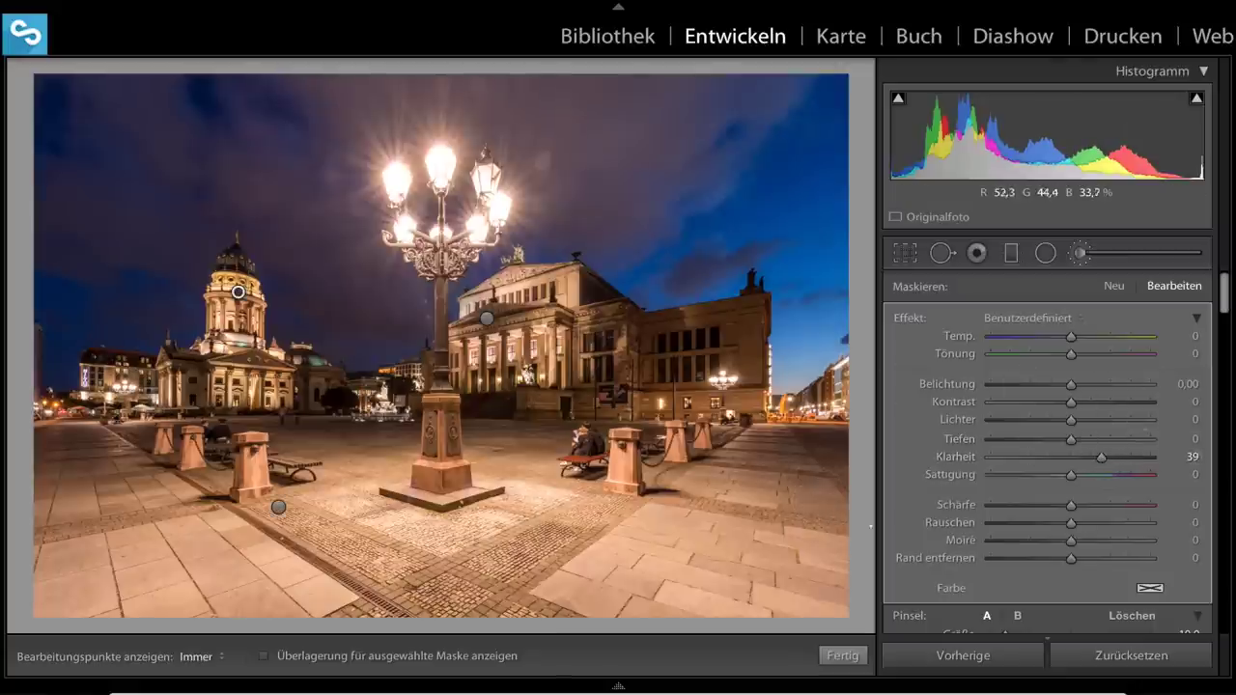
pyautogui.scroll(-5, 1086, 521)
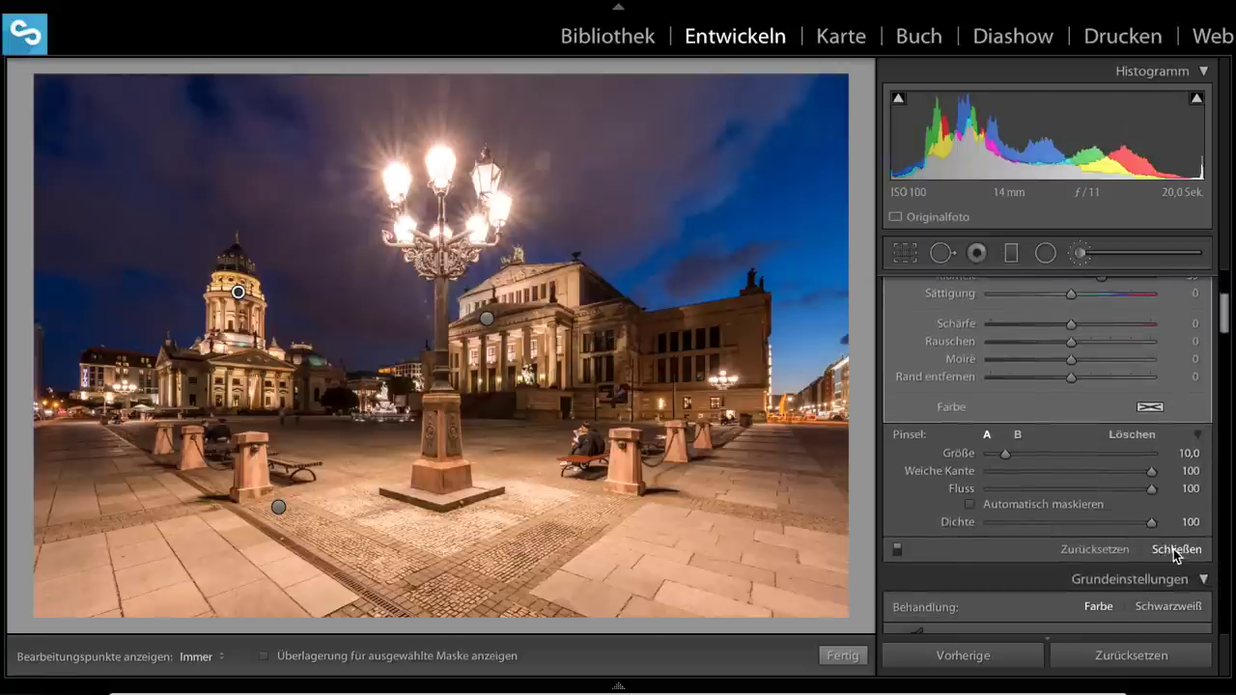
pyautogui.click(1176, 550)
# Set the post-crop vignette amount to −14 to darken the corners
pyautogui.scroll(-5, 1070, 501)
pyautogui.scroll(-5, 1069, 501)
pyautogui.scroll(-5, 1069, 501)
pyautogui.scroll(-5, 1066, 501)
pyautogui.scroll(-3, 1066, 502)
pyautogui.moveTo(1074, 560); pyautogui.dragTo(1061, 564)
# Draw a reset radial filter with raised exposure and feather 100 over the building's right wing
pyautogui.scroll(-1, 1061, 561)
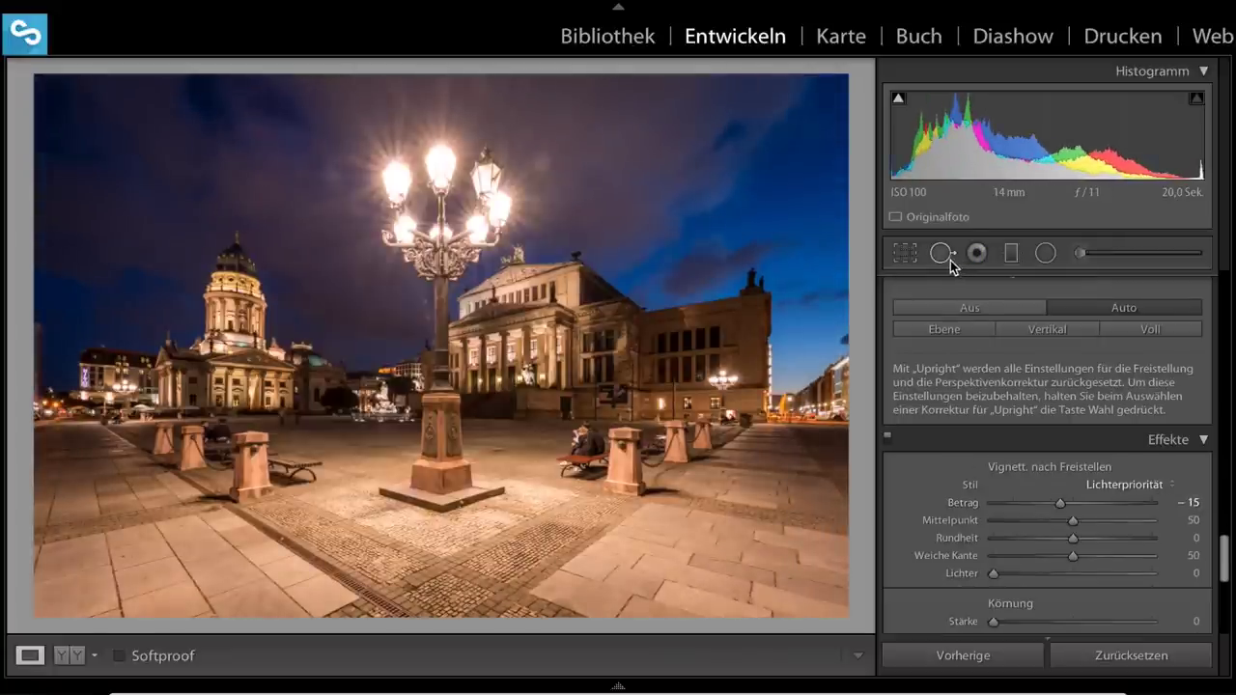
pyautogui.click(1046, 254)
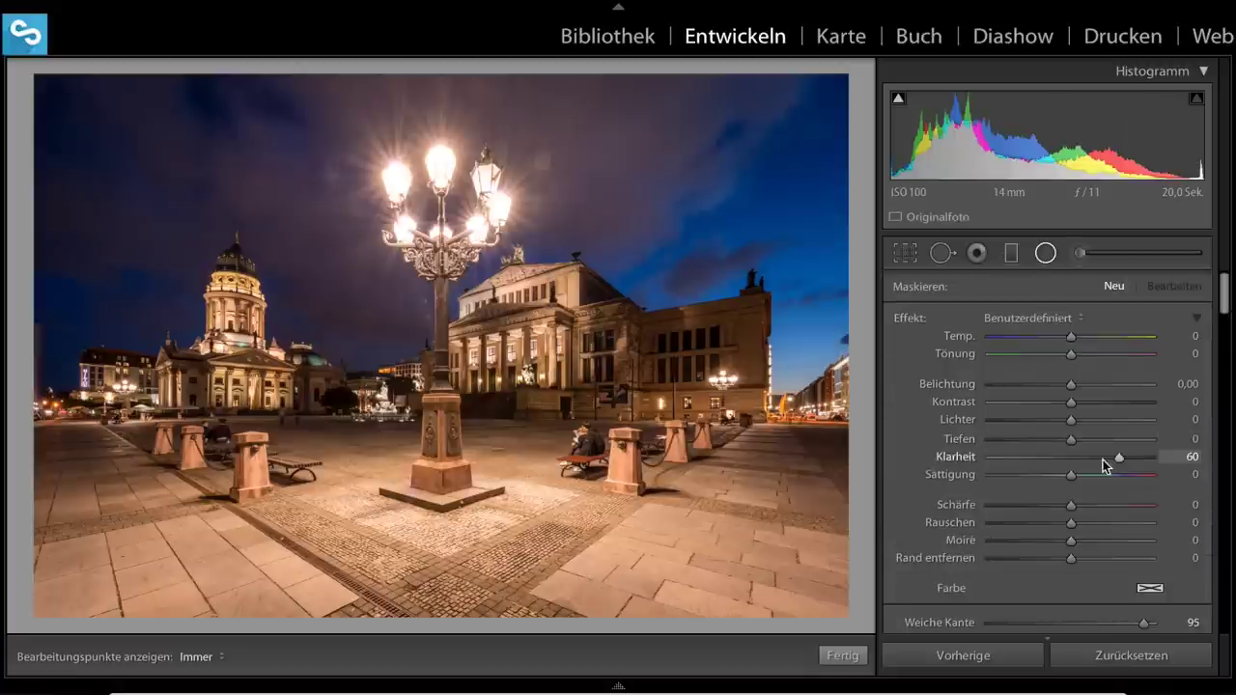
pyautogui.press('alt')
pyautogui.keyDown('alt'); pyautogui.click(929, 318); pyautogui.keyUp('alt')
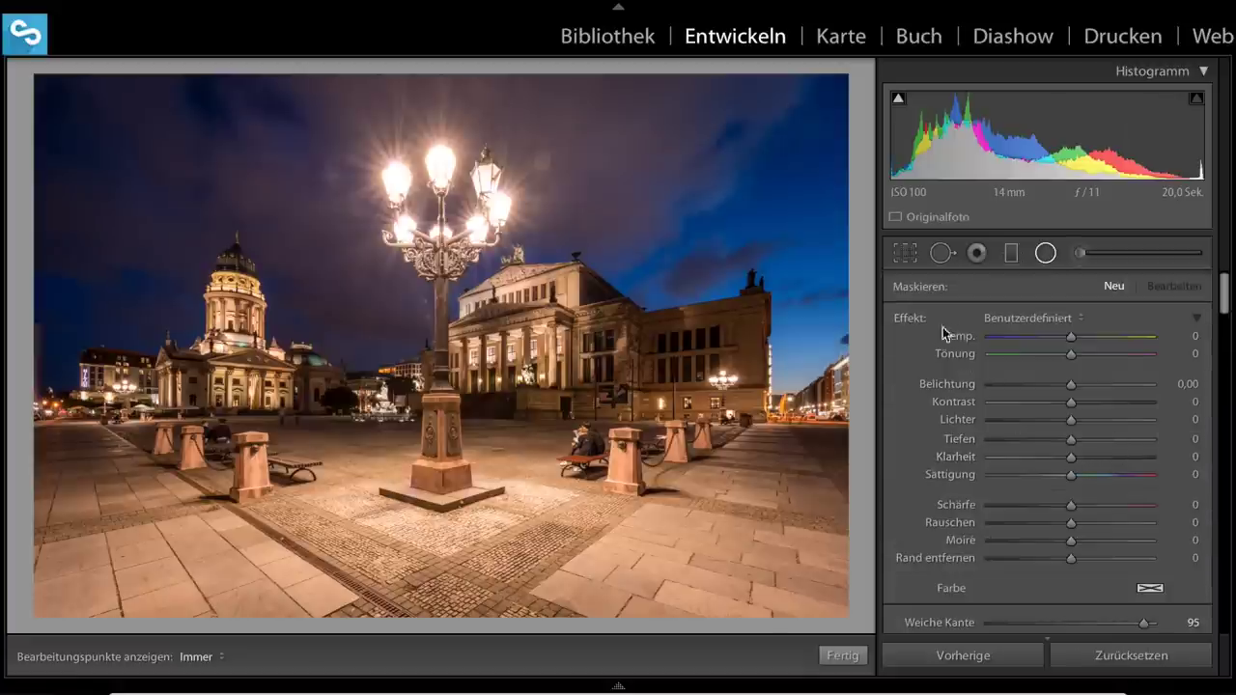
pyautogui.moveTo(1077, 385); pyautogui.dragTo(1081, 387)
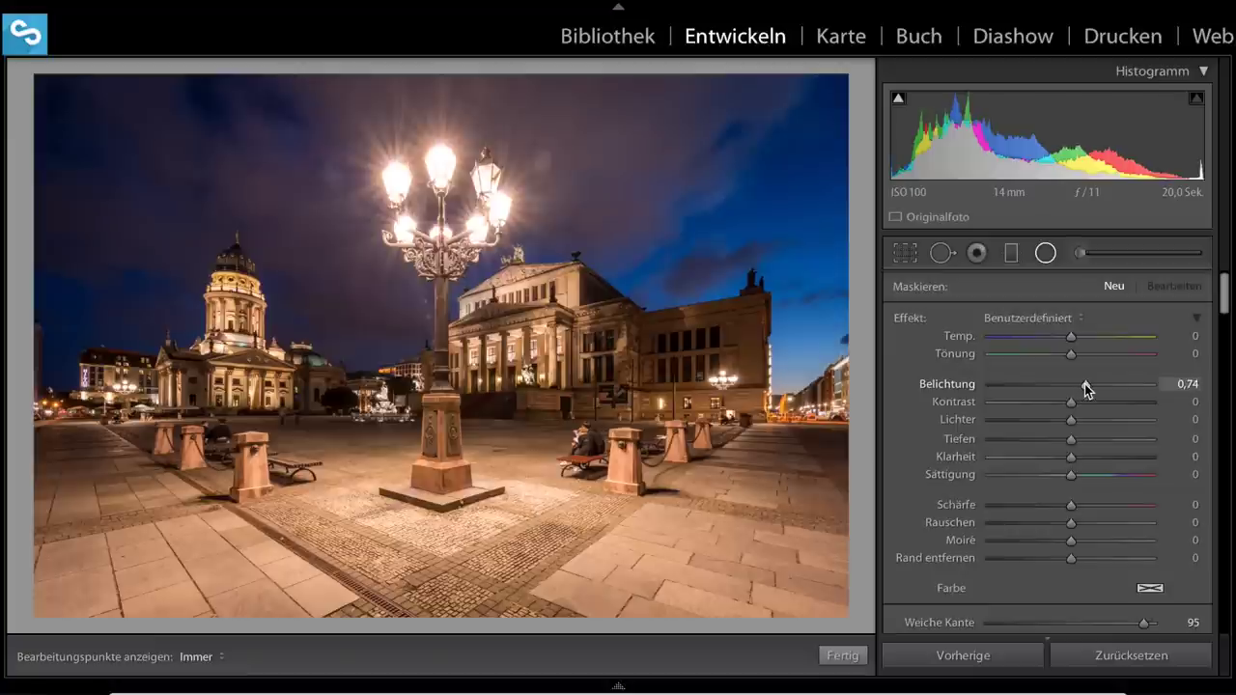
pyautogui.scroll(-3, 1059, 449)
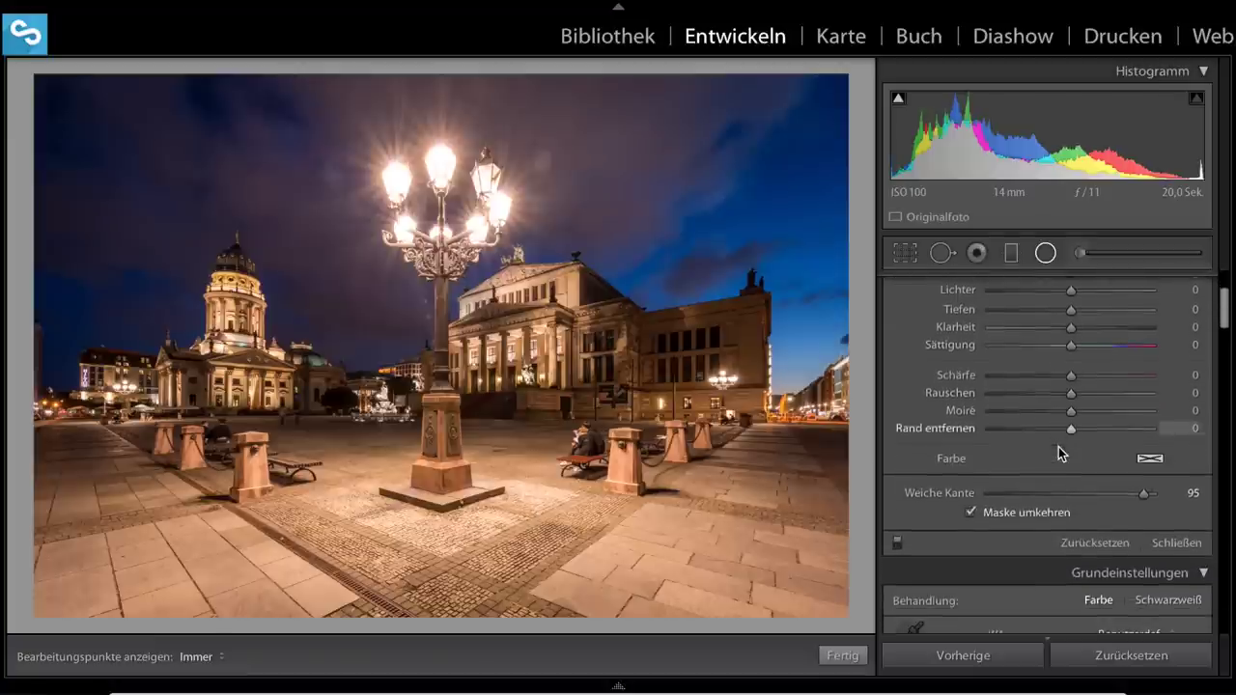
pyautogui.moveTo(1142, 495); pyautogui.dragTo(1166, 496)
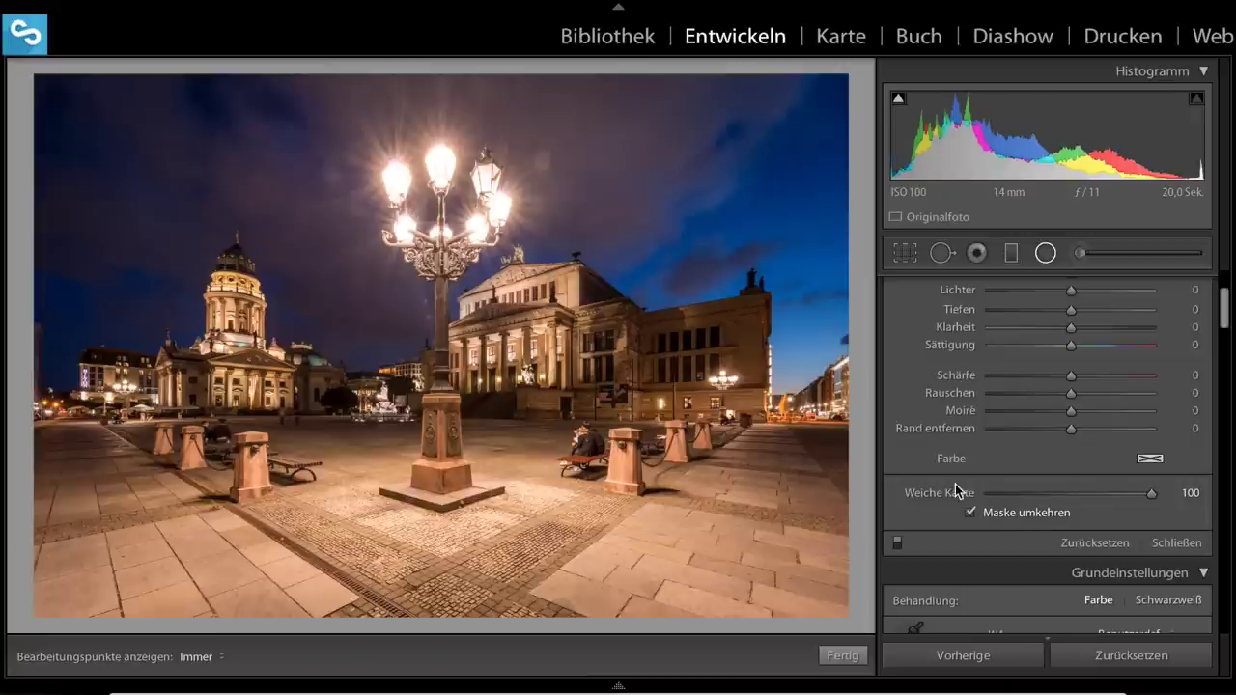
pyautogui.moveTo(667, 349)
pyautogui.mouseDown()
pyautogui.moveTo(702, 384)
pyautogui.moveTo(673, 363)
pyautogui.mouseUp()
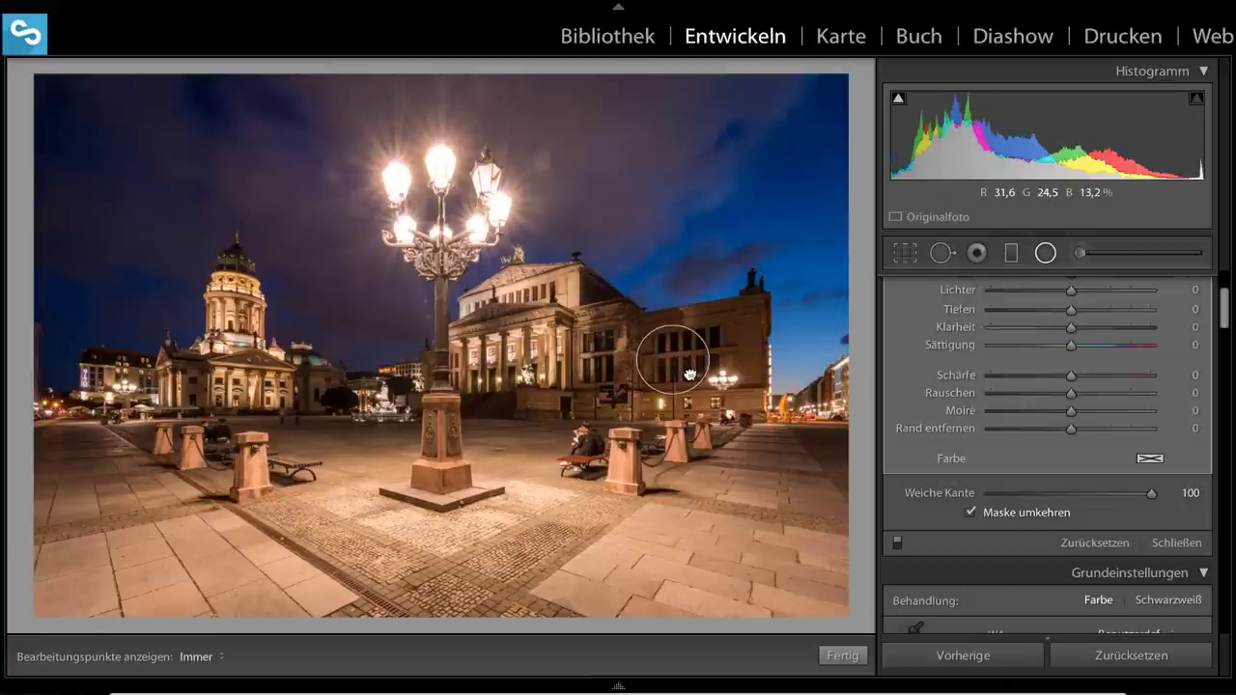
pyautogui.scroll(3, 1094, 403)
# Set the radial filter's exposure to 1,22 and duplicate it onto the domed church
pyautogui.moveTo(1093, 401); pyautogui.dragTo(1093, 388)
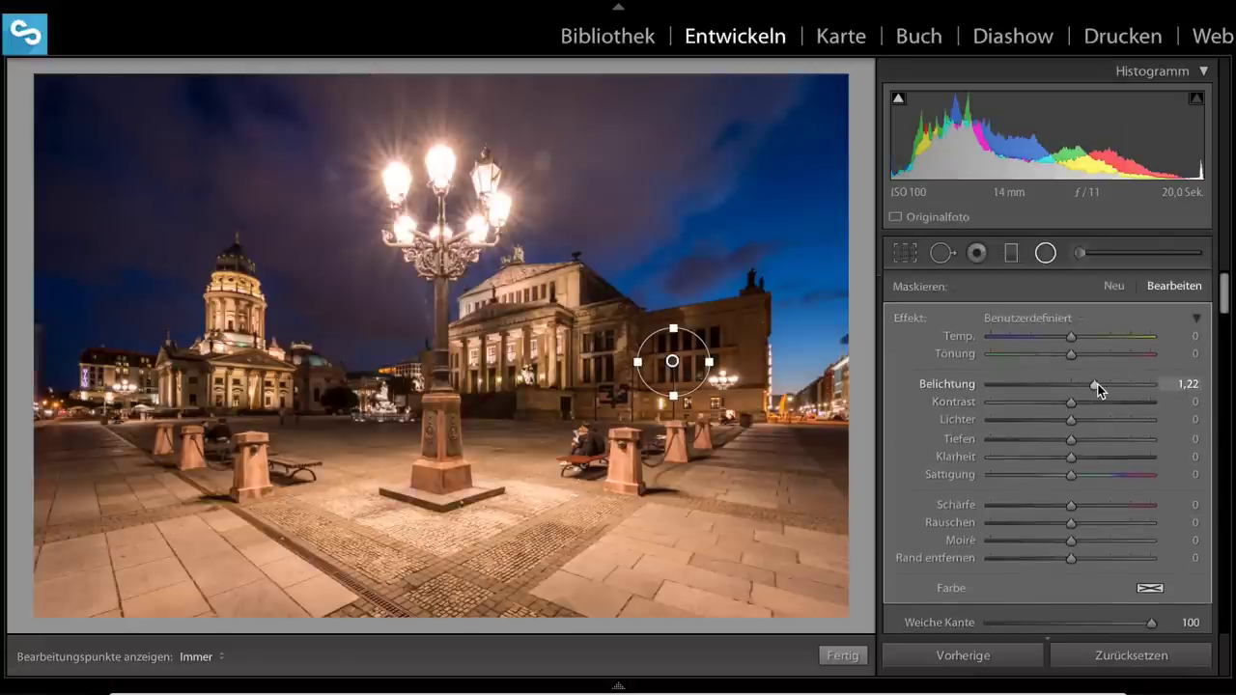
pyautogui.rightClick(692, 365)
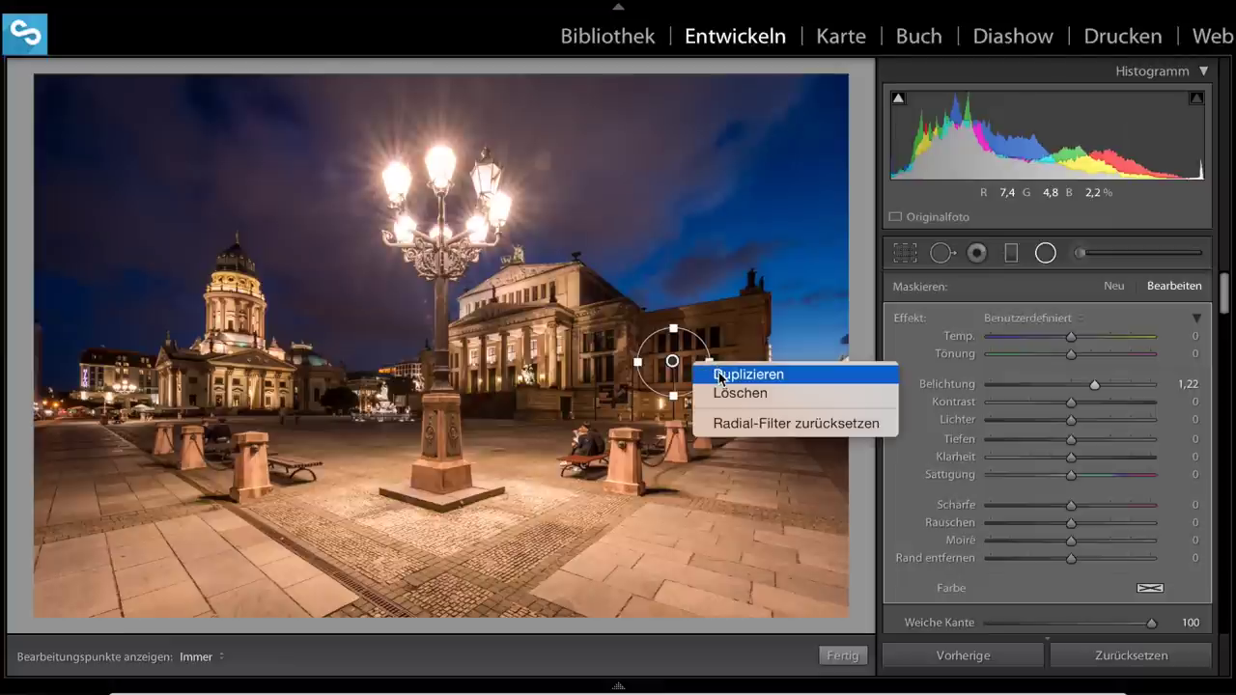
pyautogui.click(720, 376)
pyautogui.moveTo(691, 372)
pyautogui.mouseDown()
pyautogui.moveTo(280, 396)
pyautogui.moveTo(252, 322)
pyautogui.mouseUp()
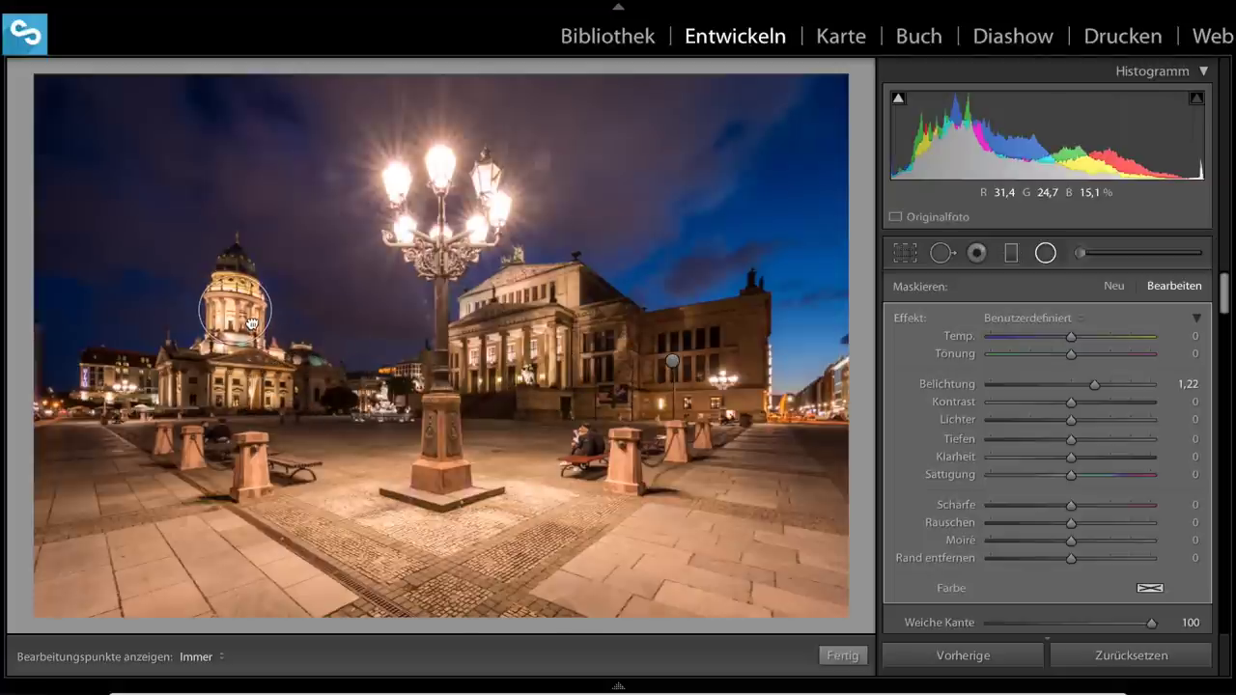
# Duplicate the church filter onto the columned facade beside the lamp post
pyautogui.rightClick(249, 323)
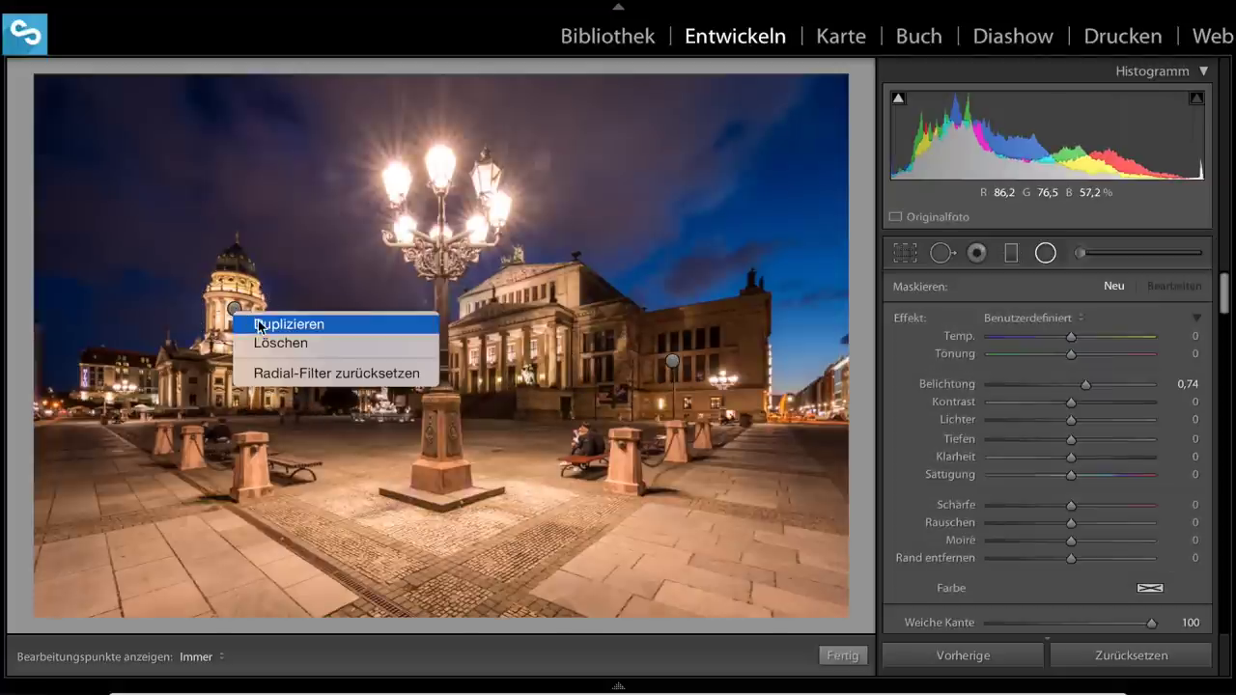
pyautogui.click(259, 326)
pyautogui.moveTo(240, 313)
pyautogui.mouseDown()
pyautogui.moveTo(486, 409)
pyautogui.moveTo(487, 397)
pyautogui.mouseUp()
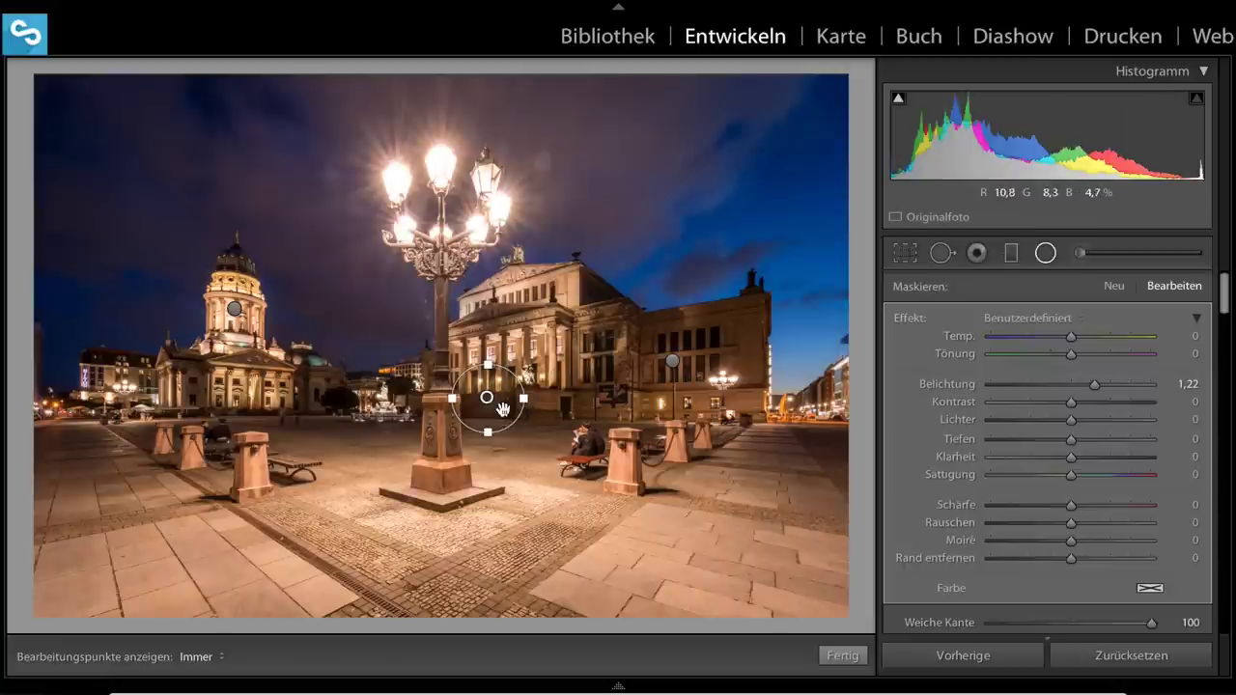
pyautogui.moveTo(490, 400); pyautogui.dragTo(492, 391)
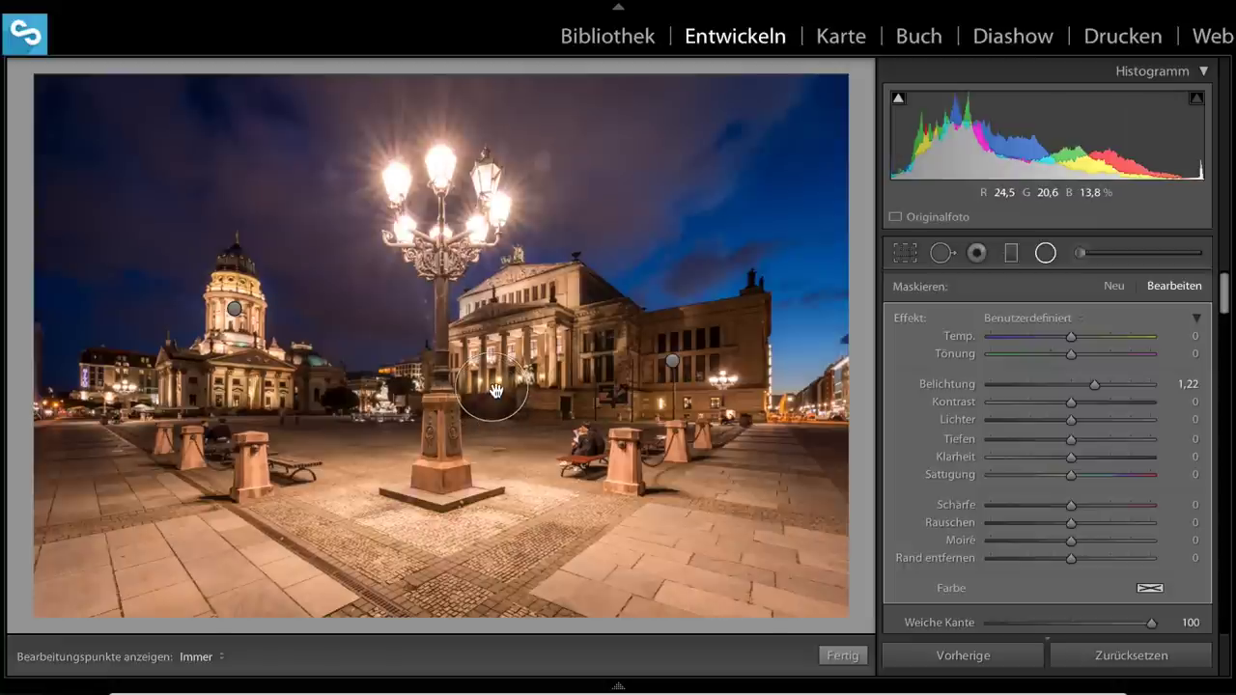